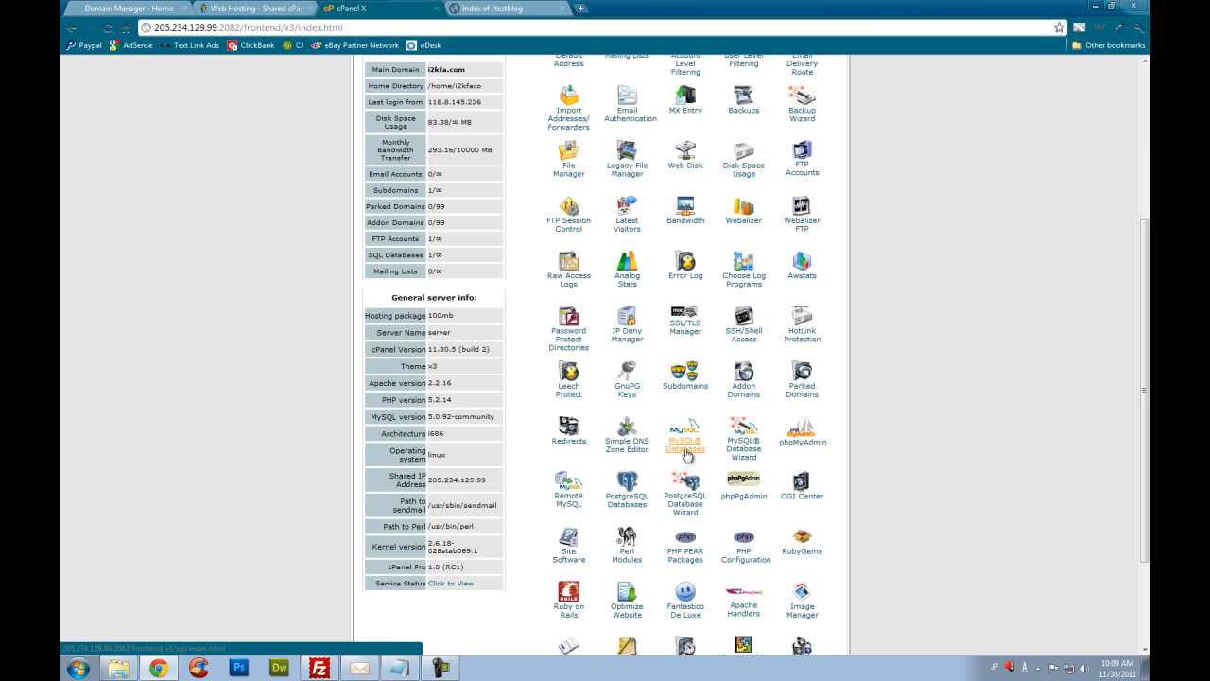
Open MySQL® Databases from the Databases section of the cPanel home page.
left_click(684, 446)
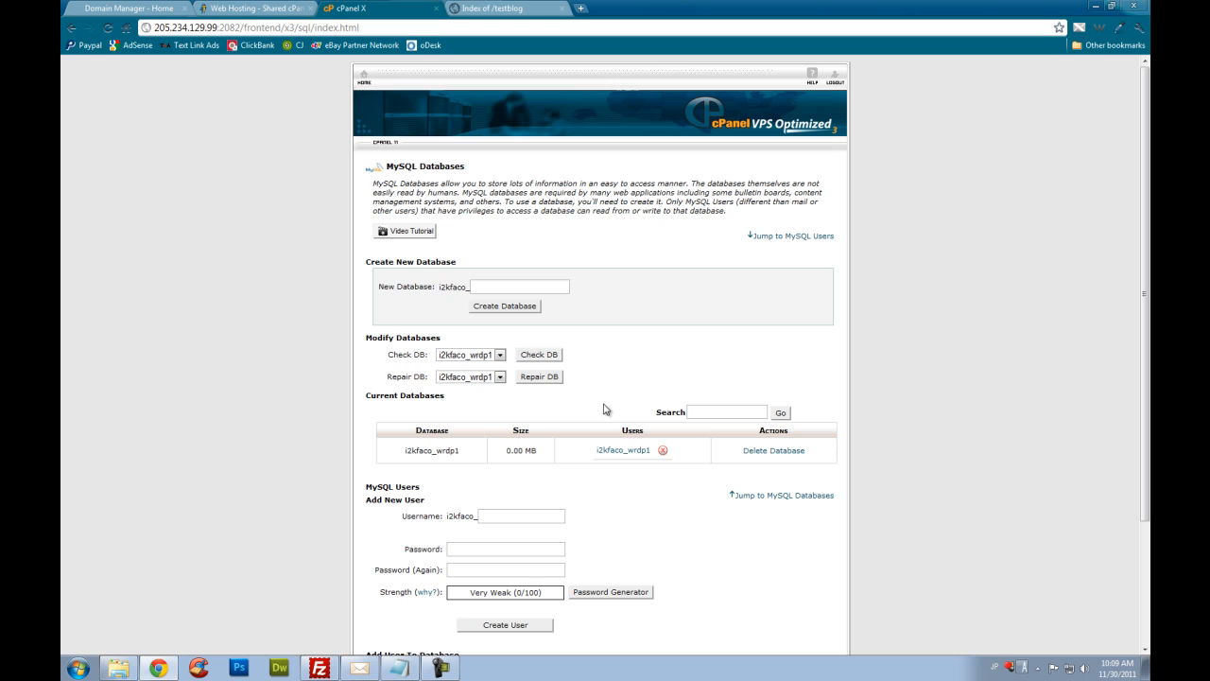
Create the database testdb (i2kfaco_testdb) and go back to the databases list.
left_click(501, 285)
type("testdb")
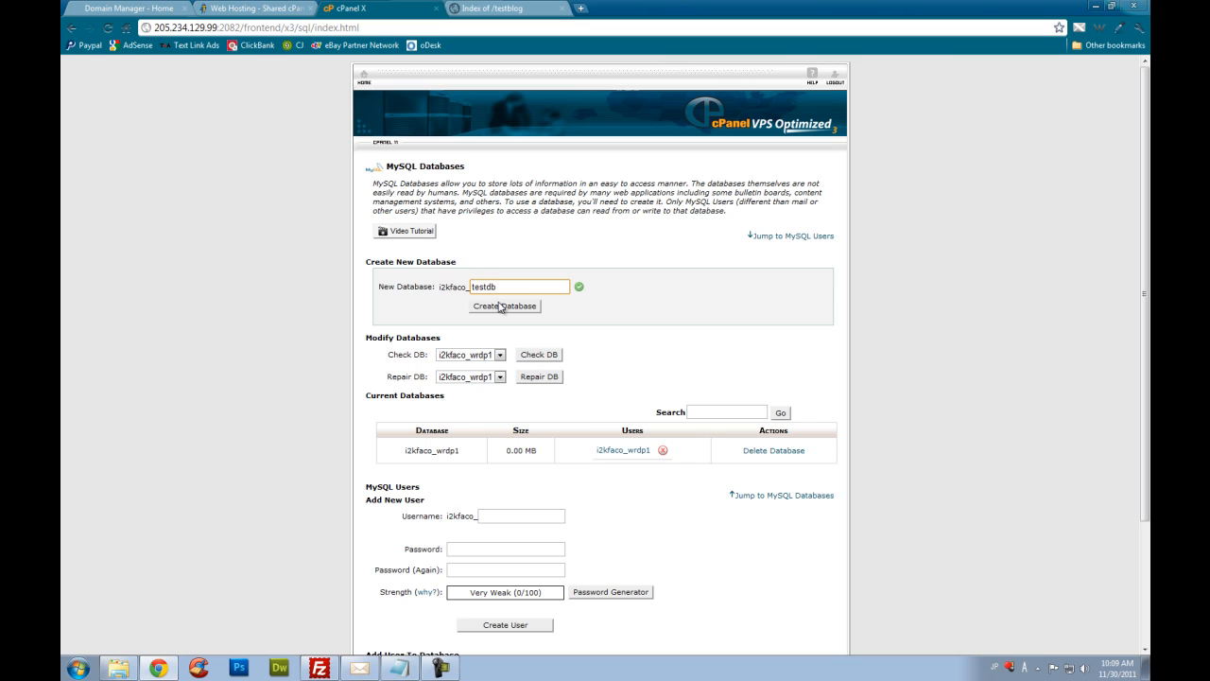
left_click(501, 306)
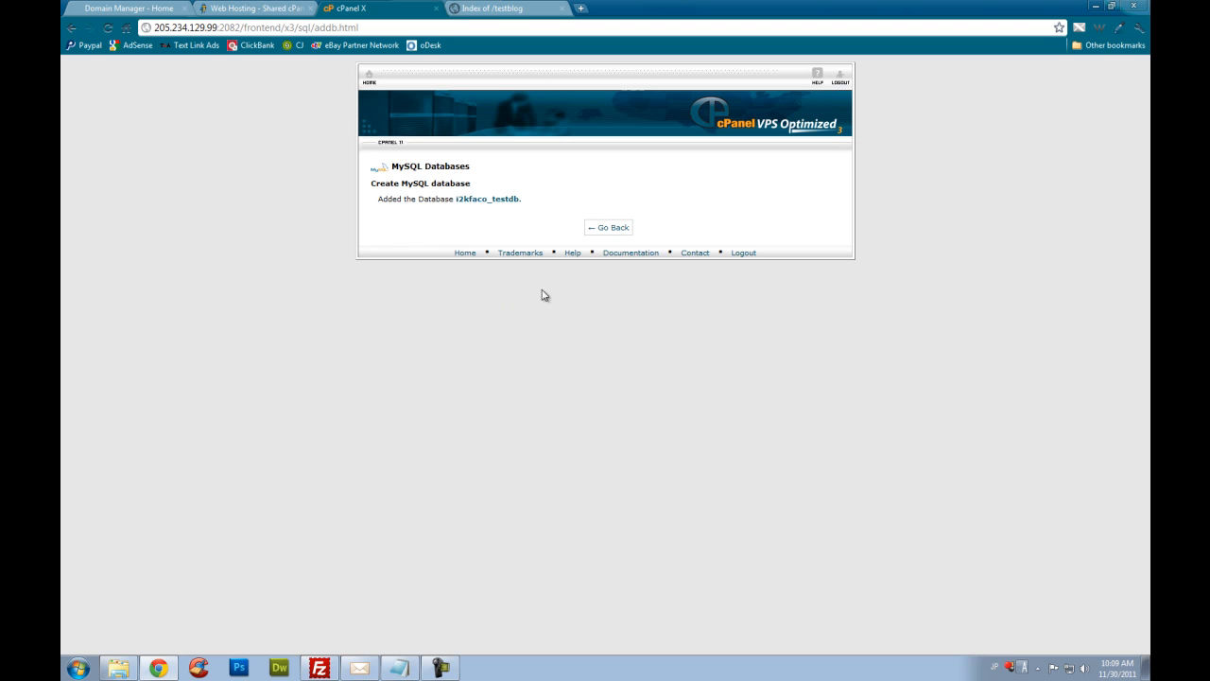
left_click(617, 229)
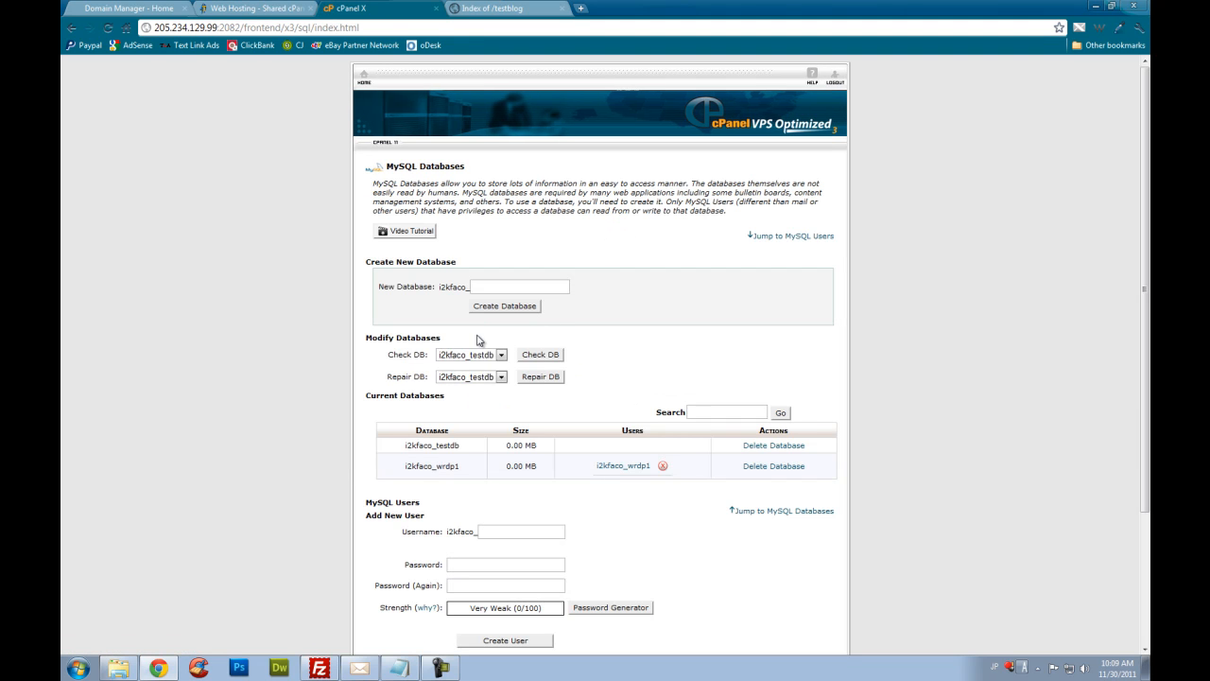
Enter username testuser and fill both password fields with a copied, Very Strong generated password.
scroll(1147, 342, "down", 2)
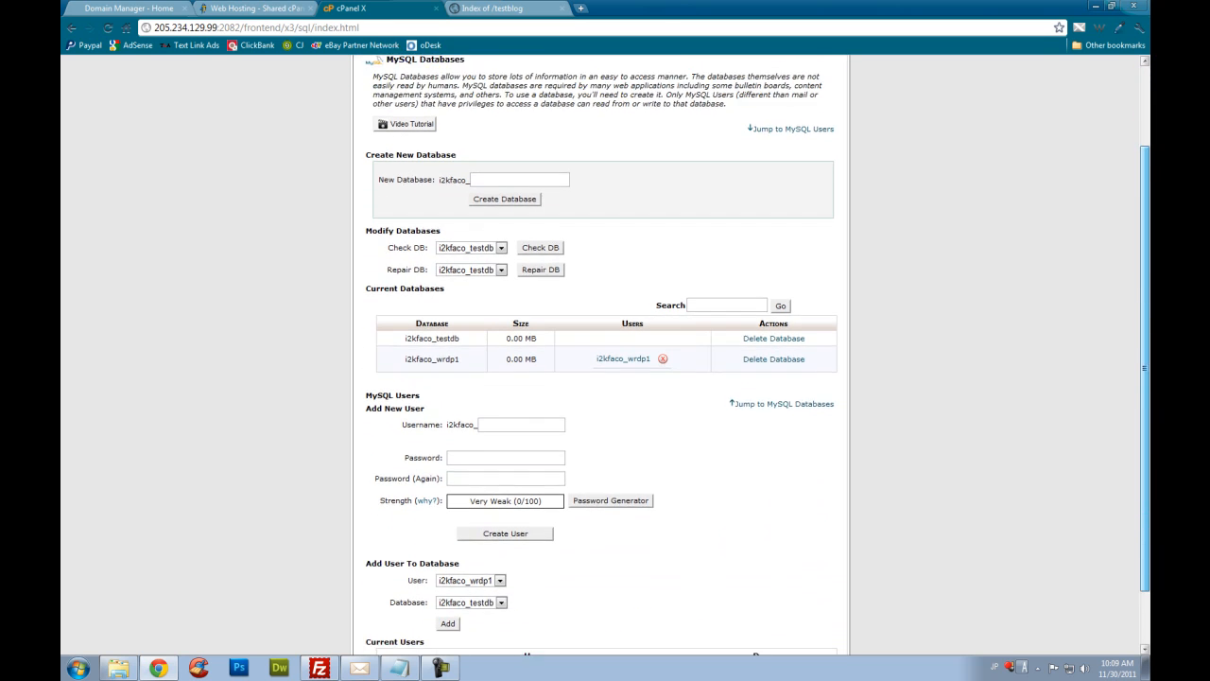
scroll(1145, 359, "down", 1)
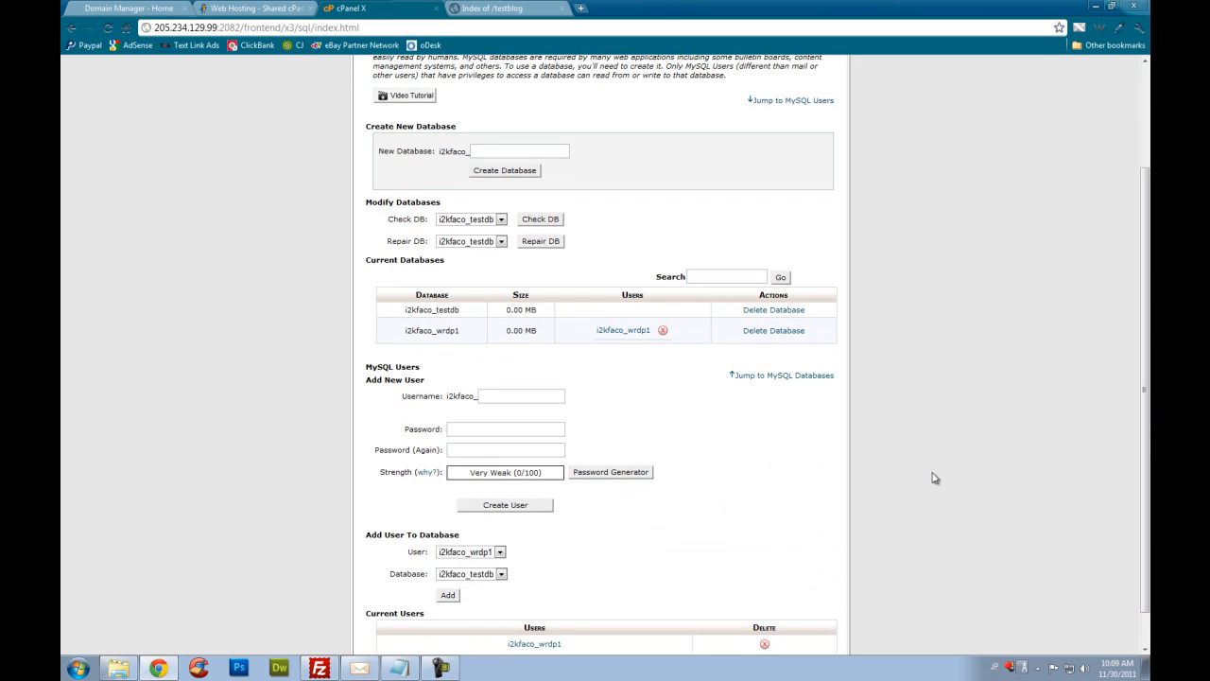
left_click(496, 396)
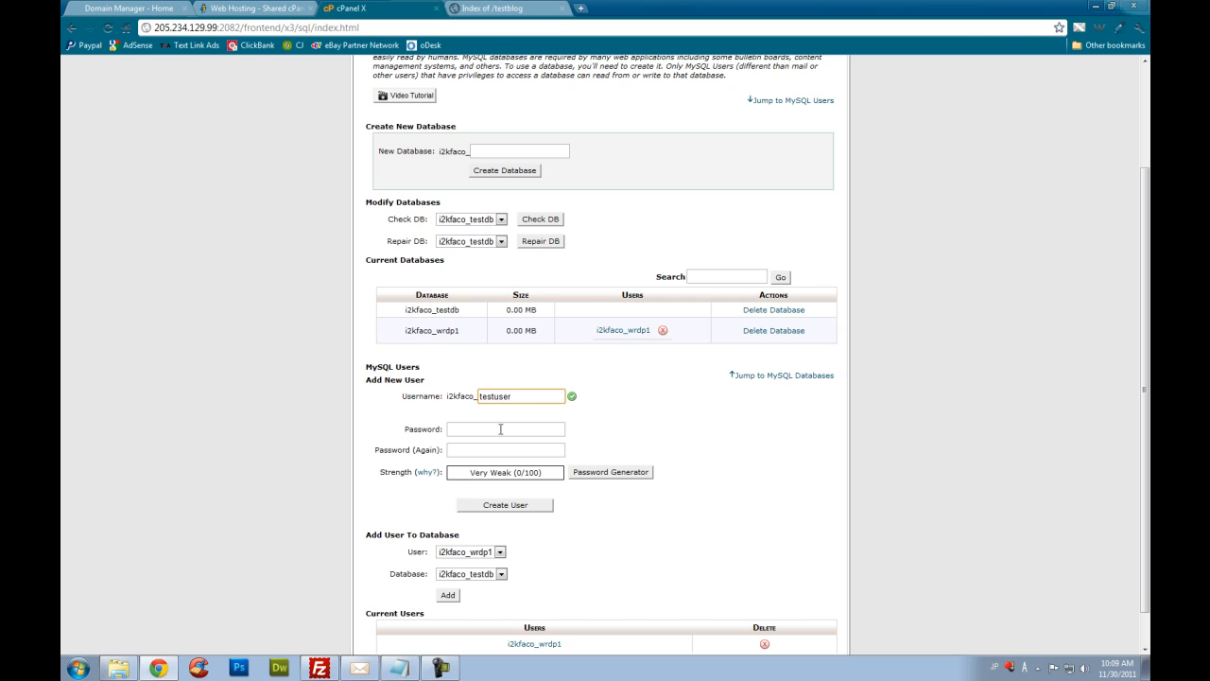
left_click(501, 430)
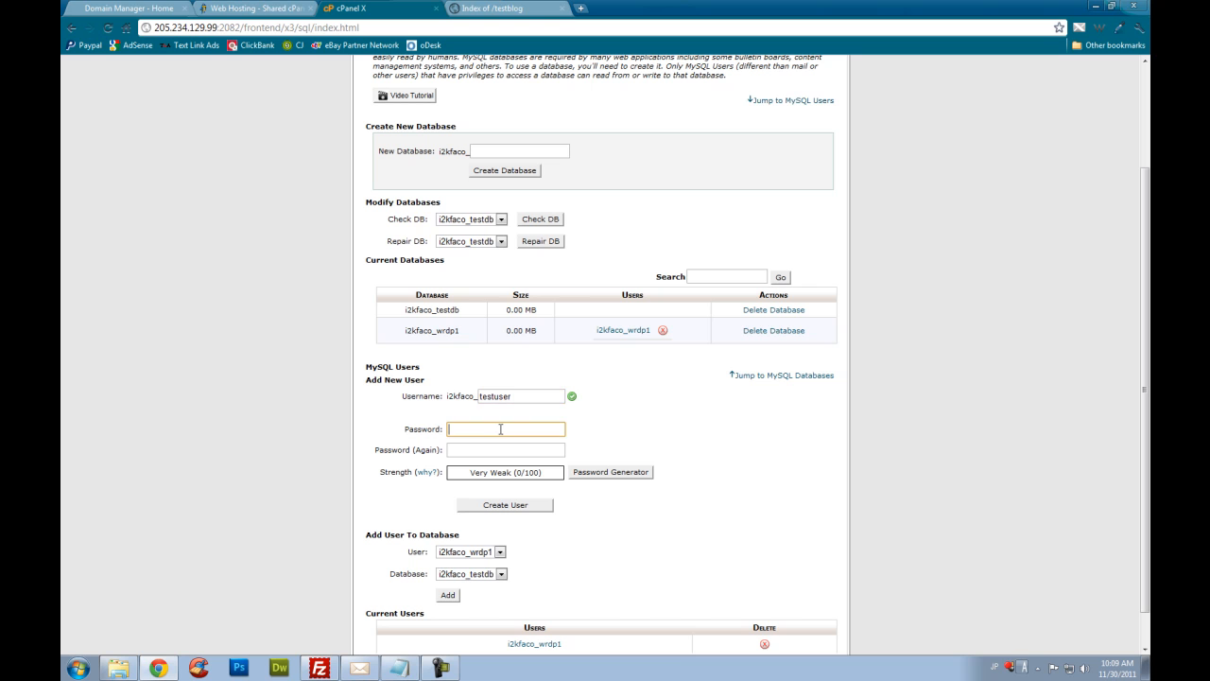
left_click(586, 473)
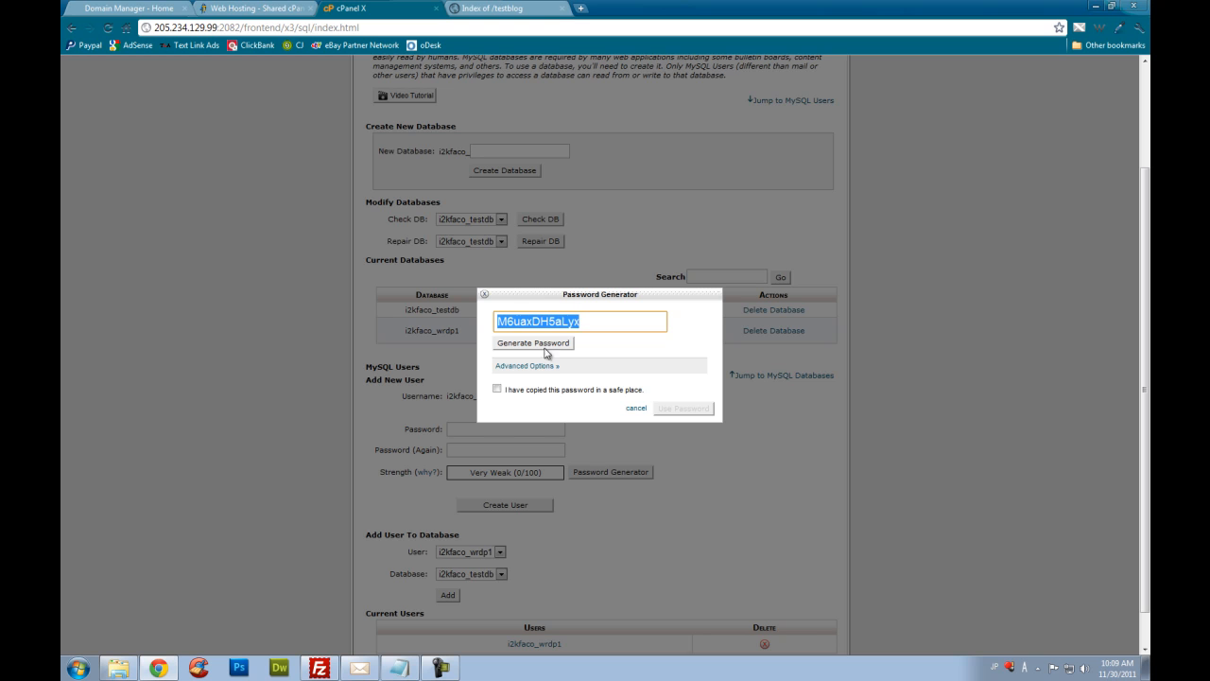
right_click(570, 324)
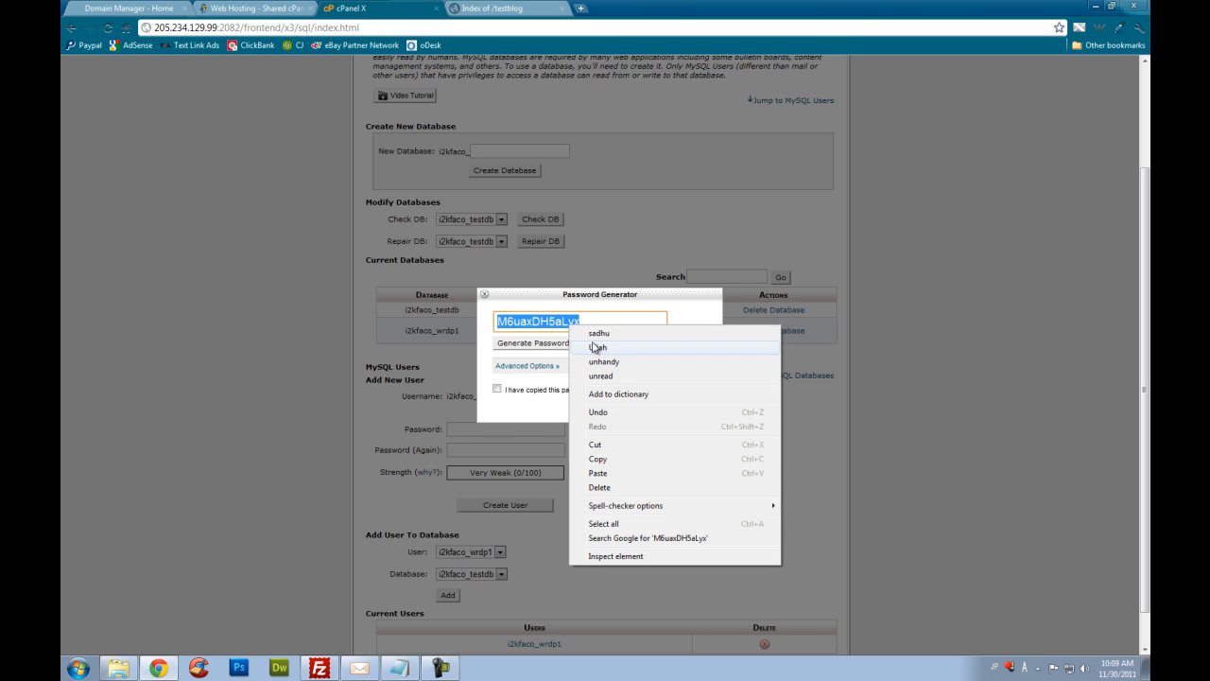
left_click(551, 321)
double_click(551, 321)
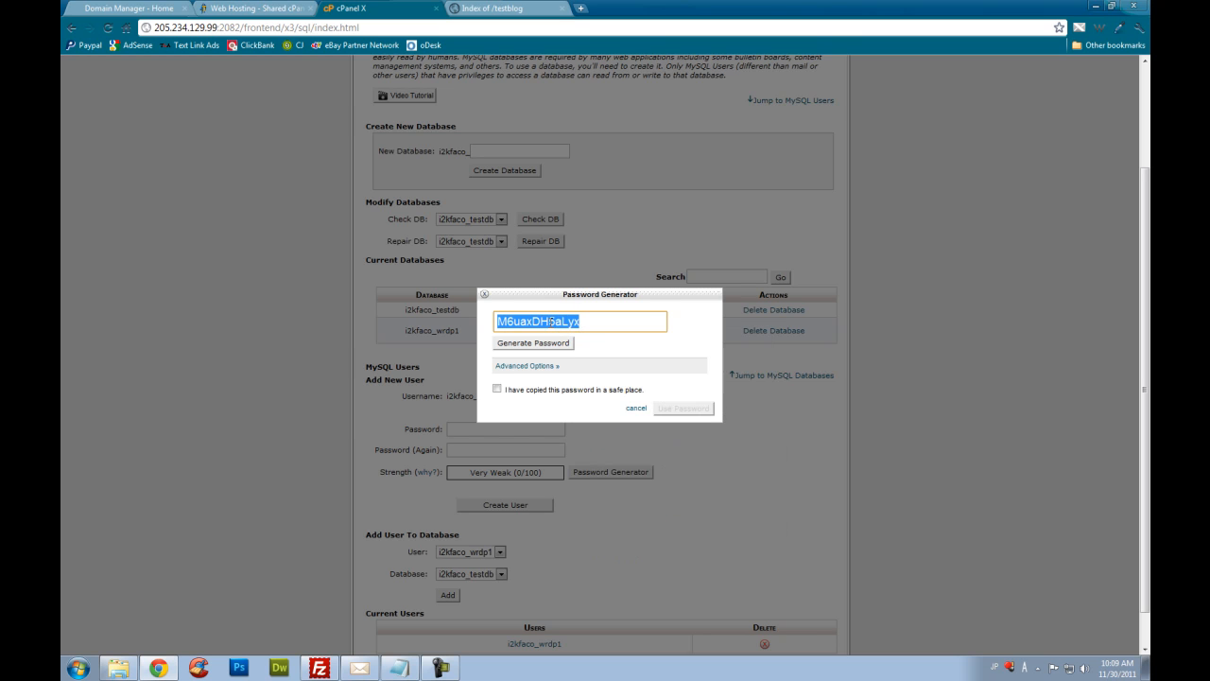
left_click(498, 390)
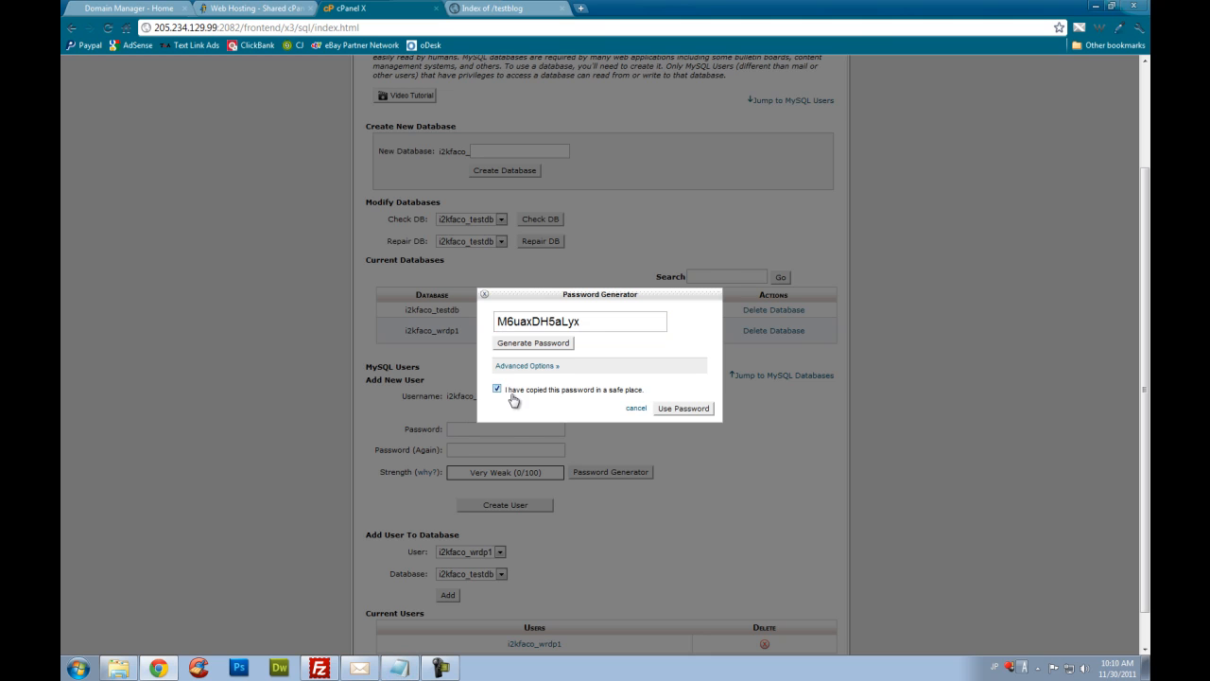
left_click(683, 408)
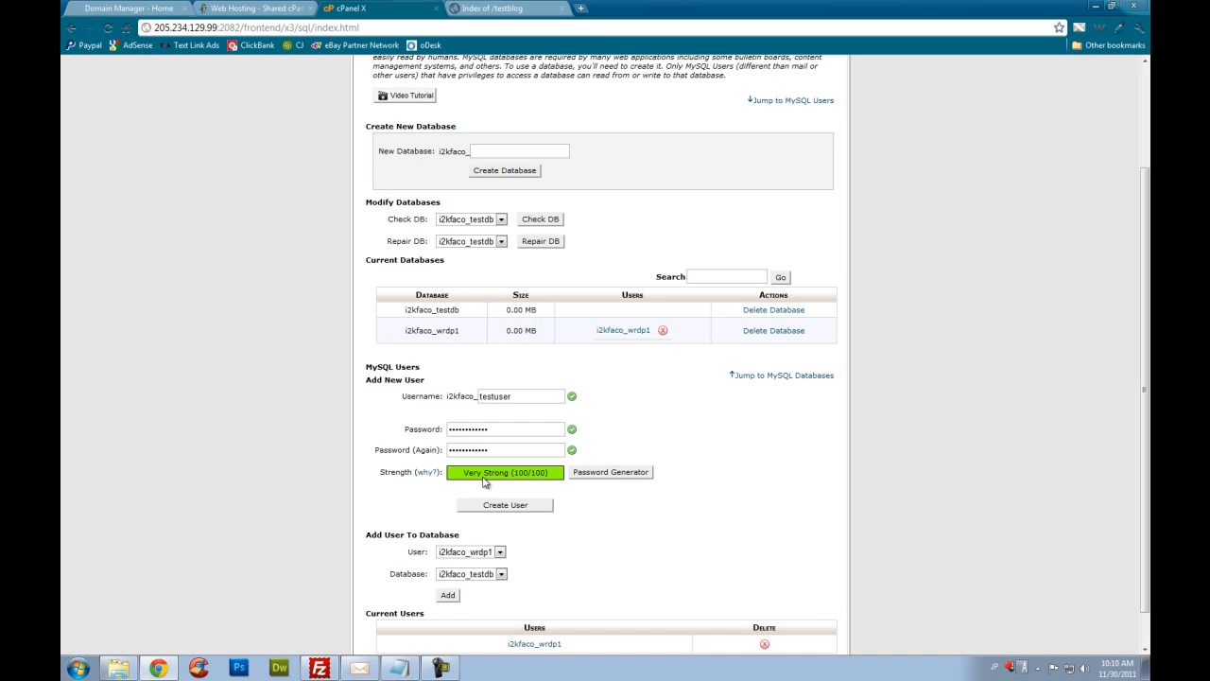
Paste the generated password into the Notepad notes and shrink the window aside.
left_click(399, 667)
left_click(612, 149)
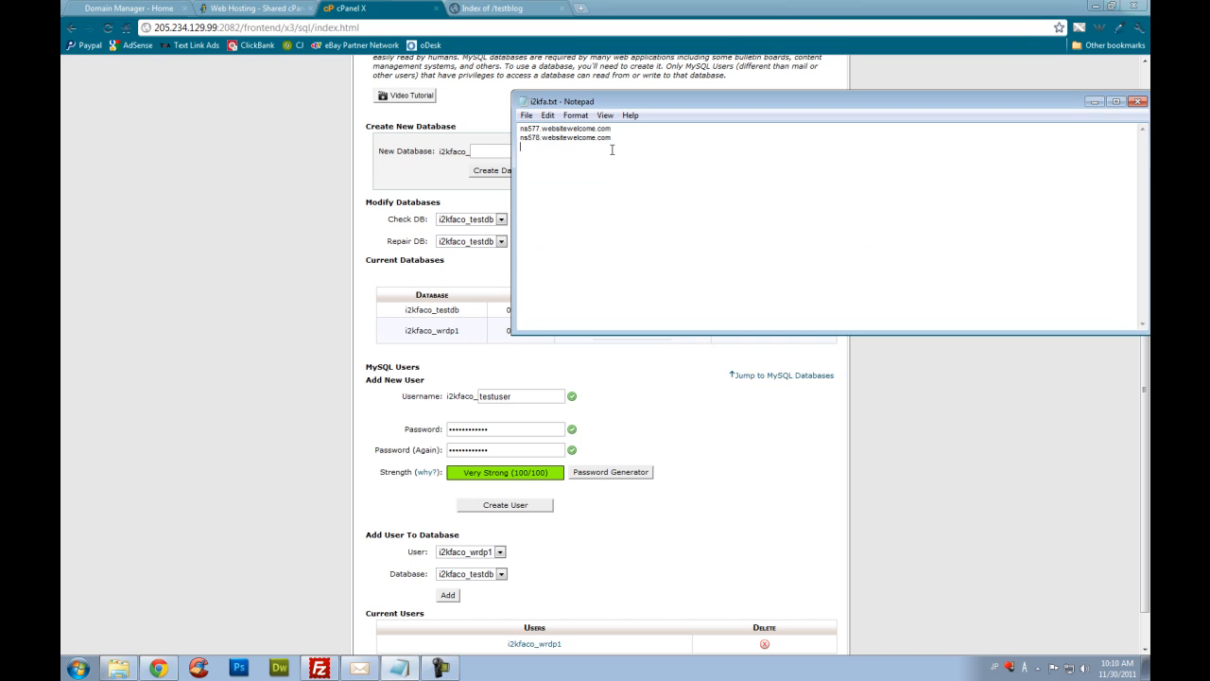
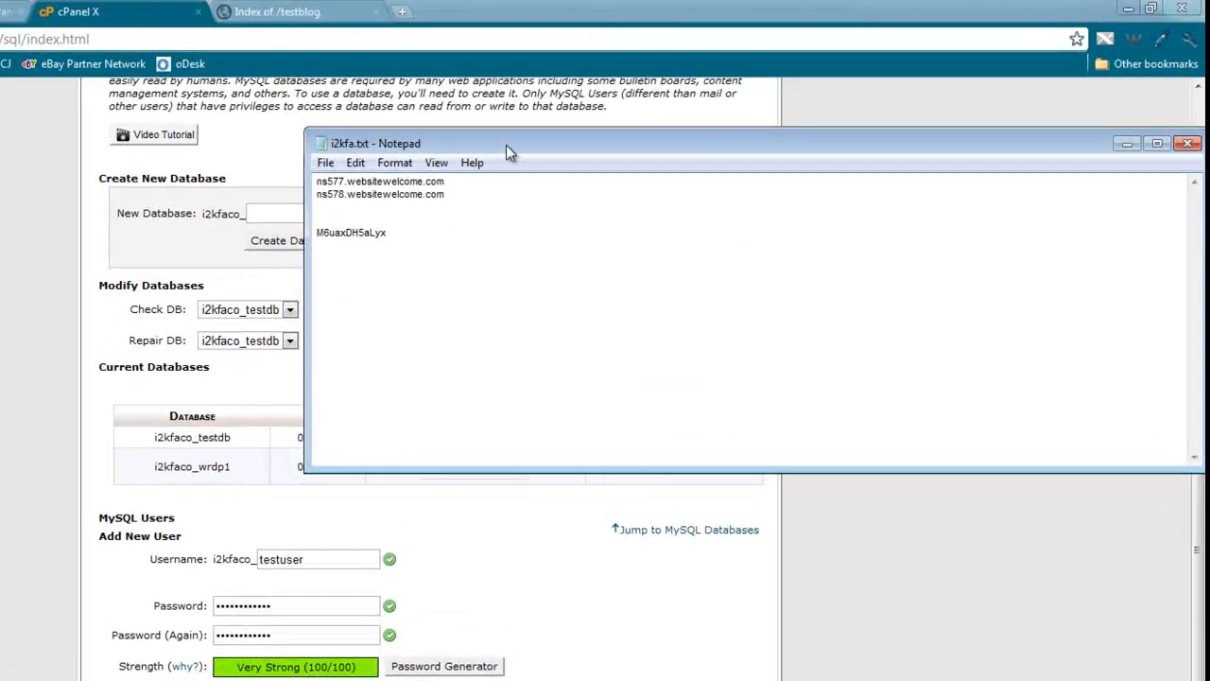
left_click_drag(506, 151, 352, 174)
left_click_drag(1054, 410, 613, 360)
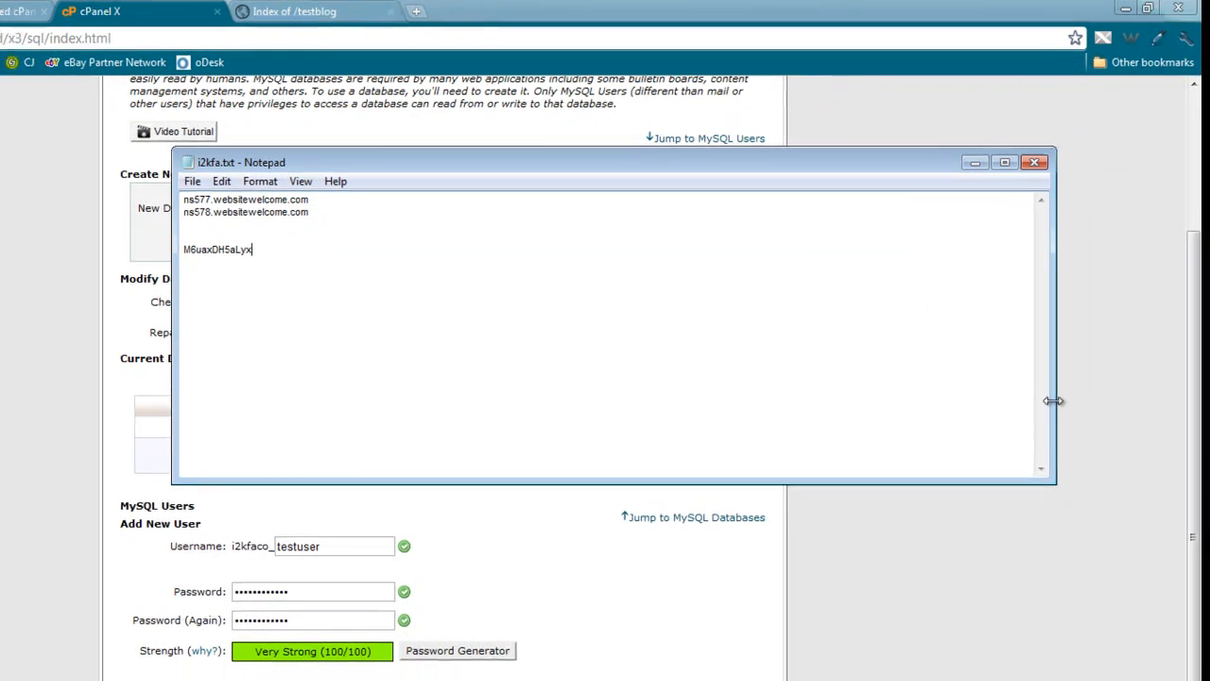
Back in cPanel, create the MySQL user i2kfaco_testuser.
left_click(644, 412)
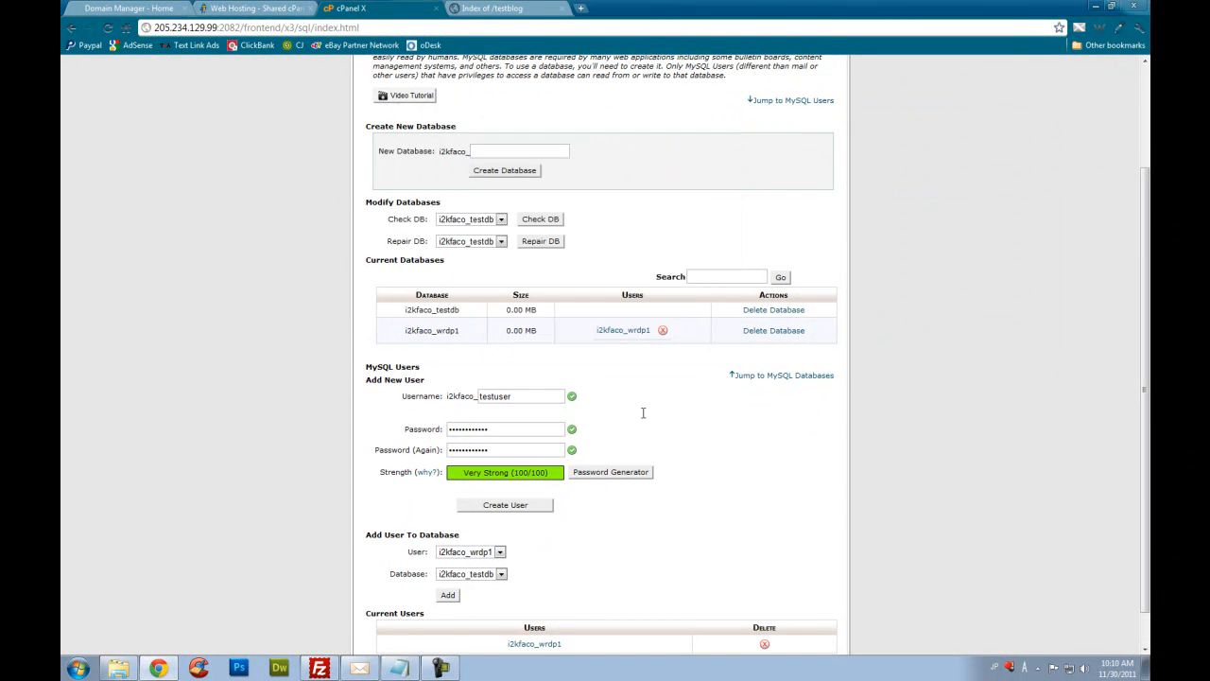
left_click(494, 509)
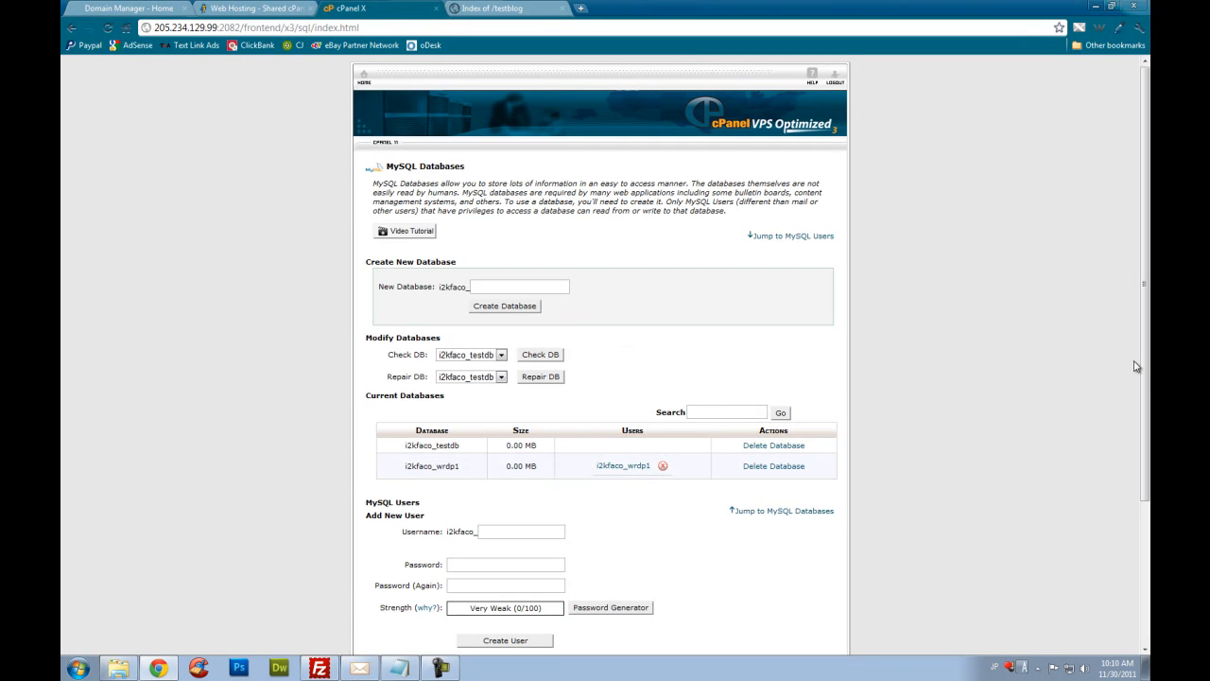
left_click_drag(1147, 374, 1141, 519)
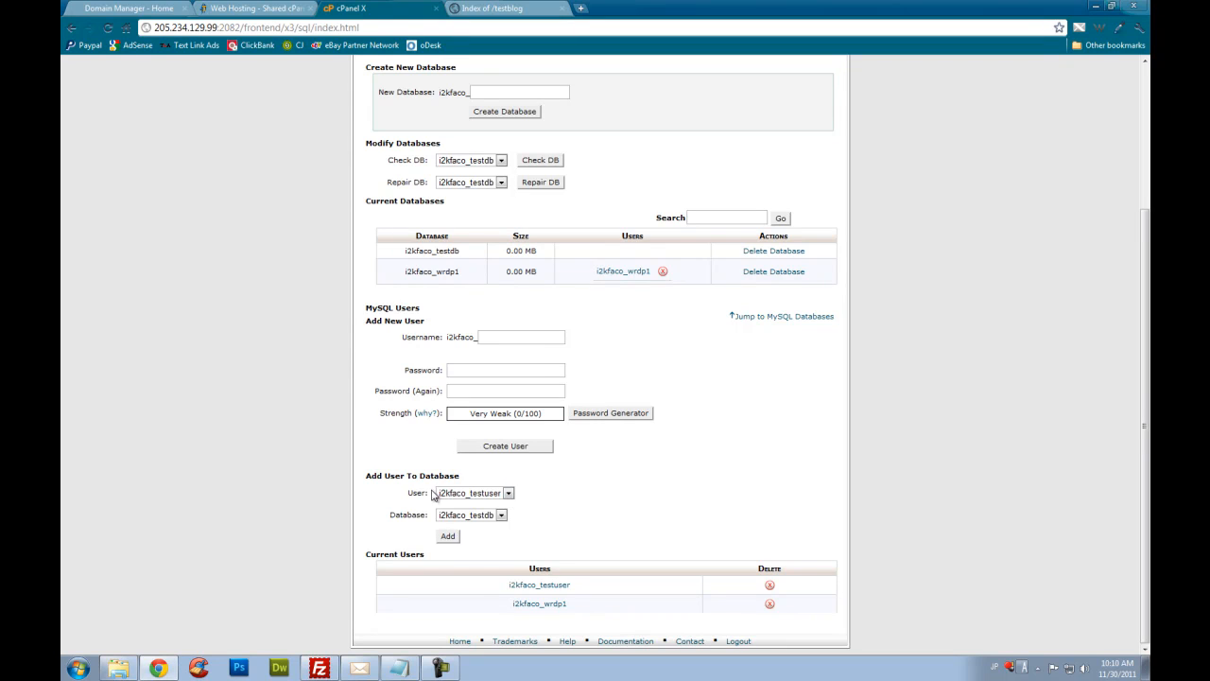
Add i2kfaco_testuser to i2kfaco_testdb with ALL PRIVILEGES and return to the databases page.
left_click(508, 494)
left_click(507, 504)
left_click(501, 515)
left_click(473, 526)
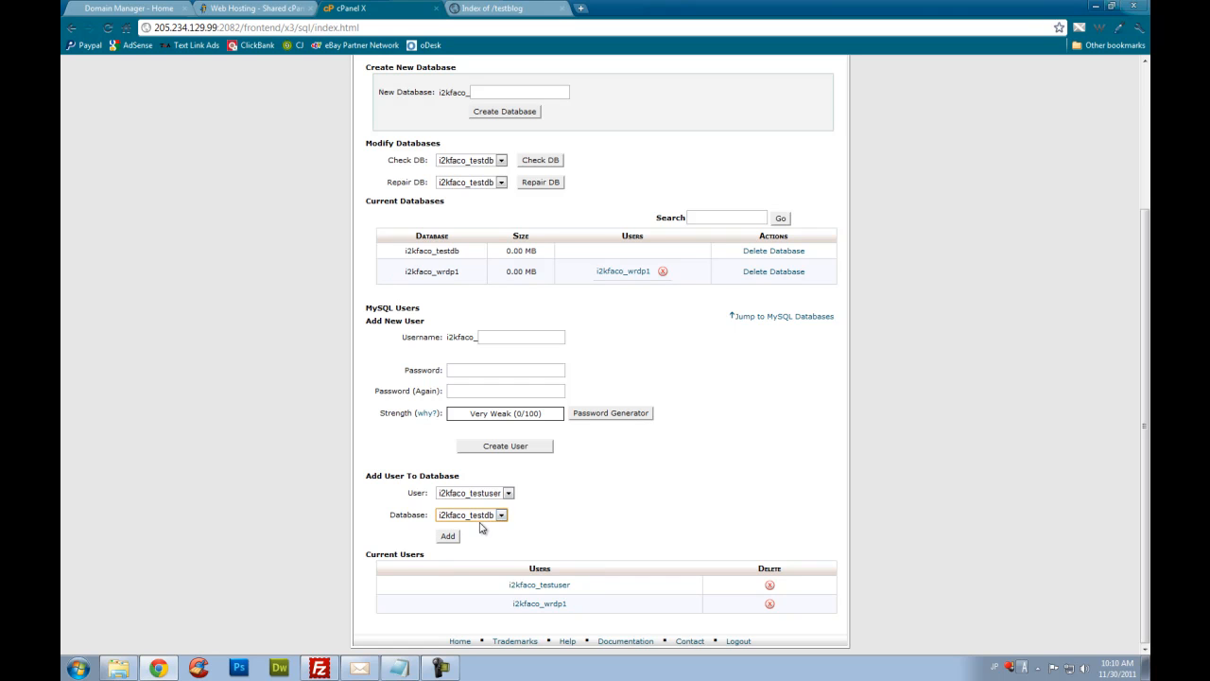
left_click(449, 536)
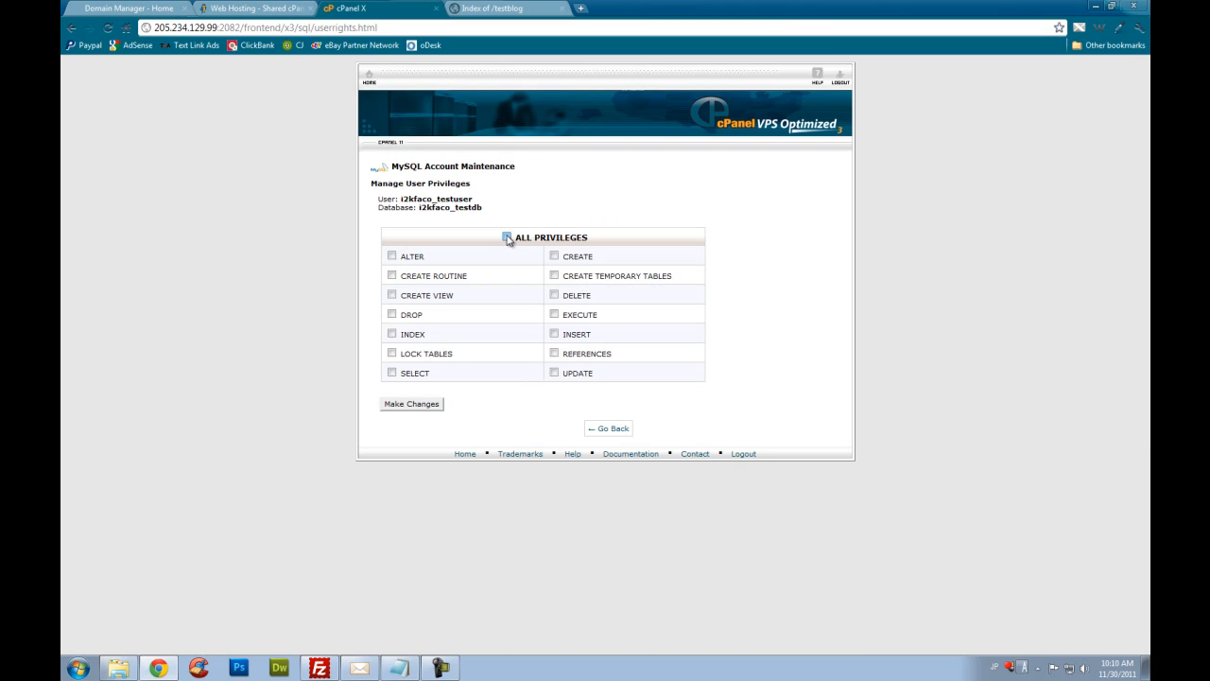
left_click(422, 405)
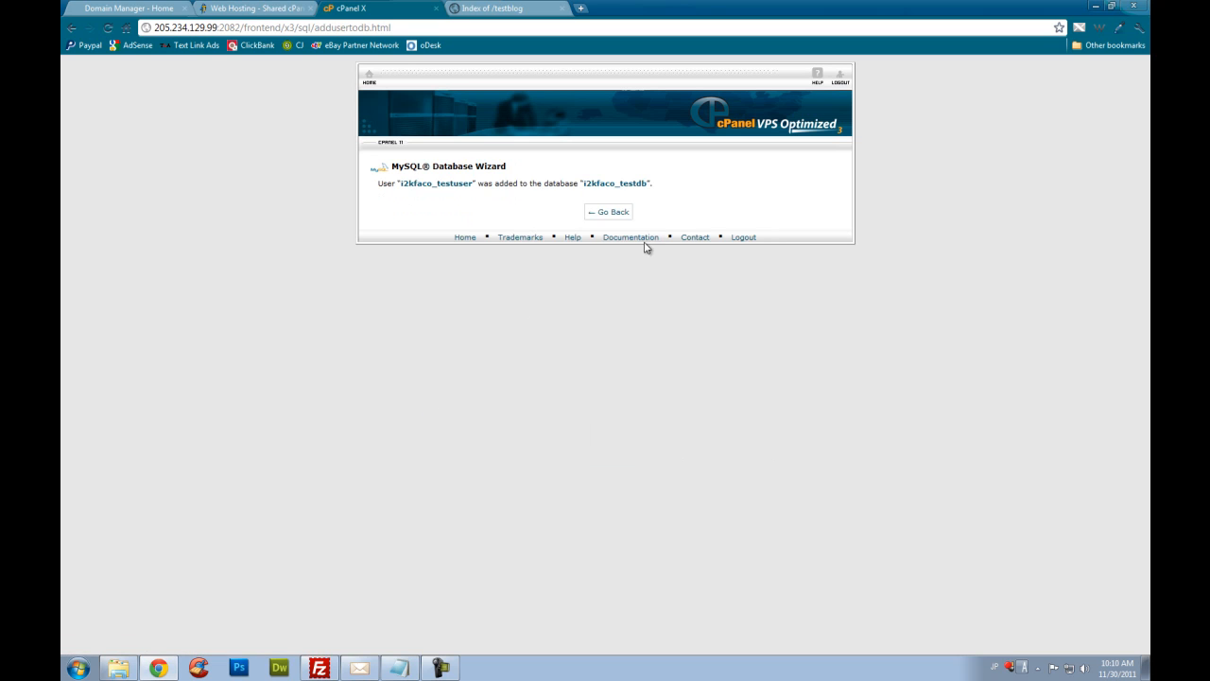
left_click(620, 216)
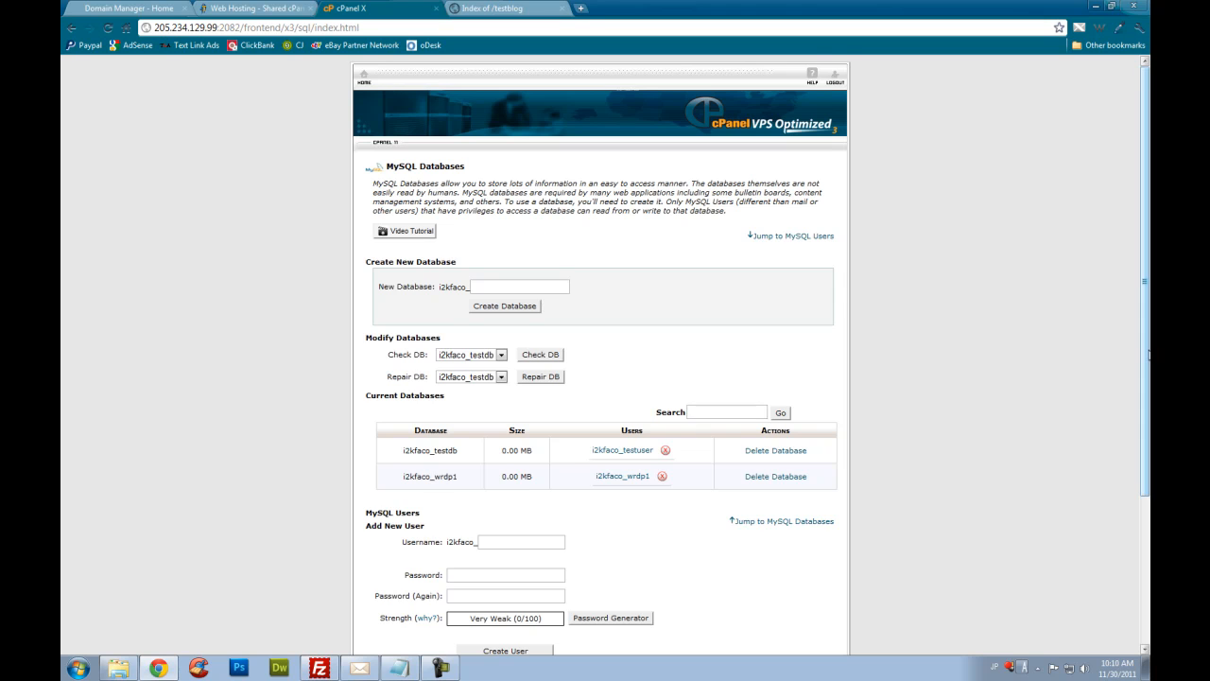
Copy the name i2kfaco_testdb into the Notepad notes on its own line, then return to cPanel.
scroll(586, 375, "down", 3)
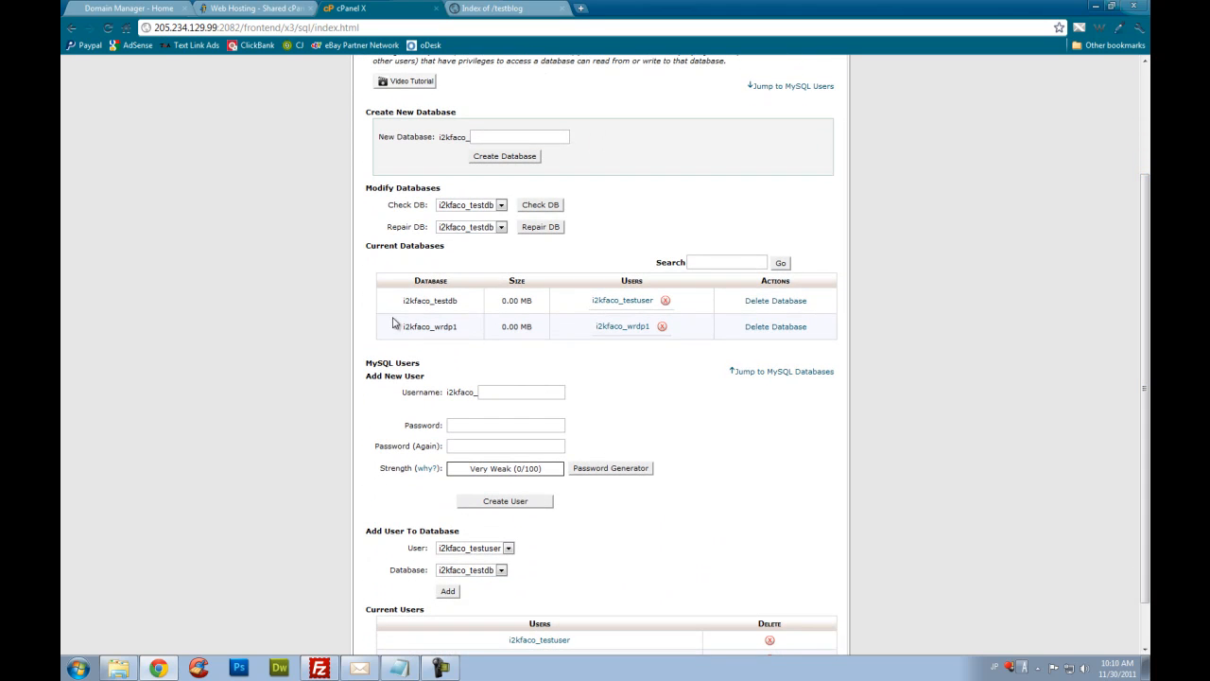
left_click_drag(403, 301, 461, 305)
key("ctrl+c")
left_click(399, 667)
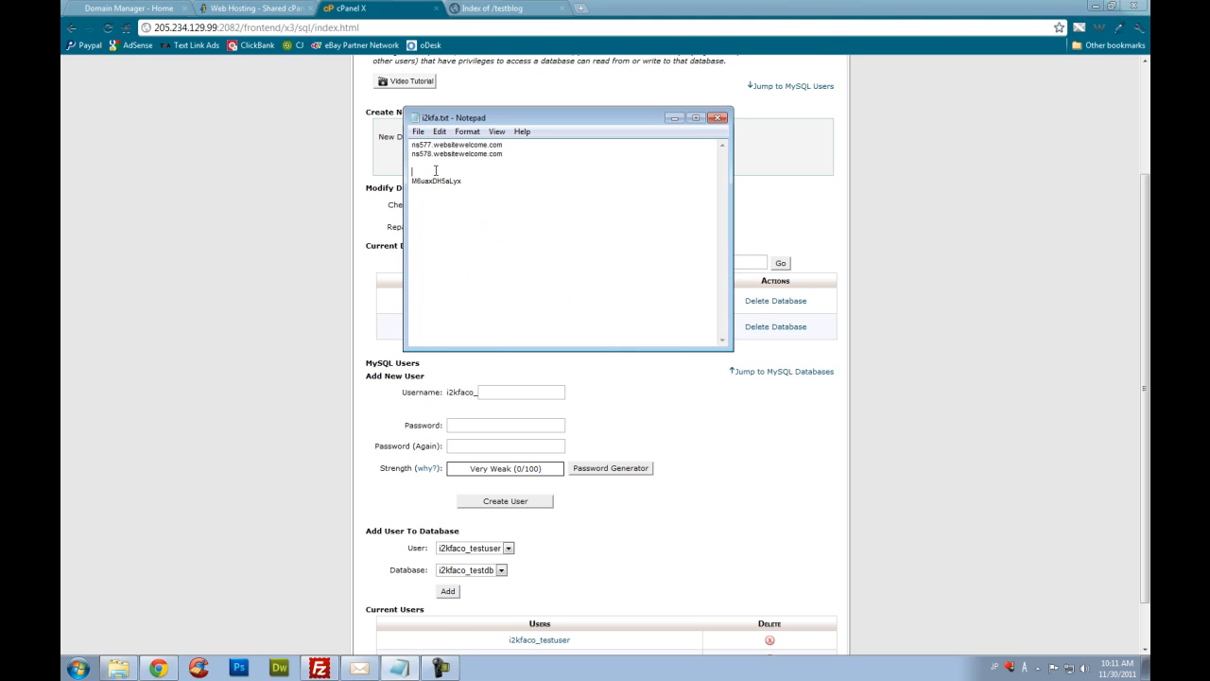
key("Return")
key("ctrl+v")
key("Return")
left_click(678, 381)
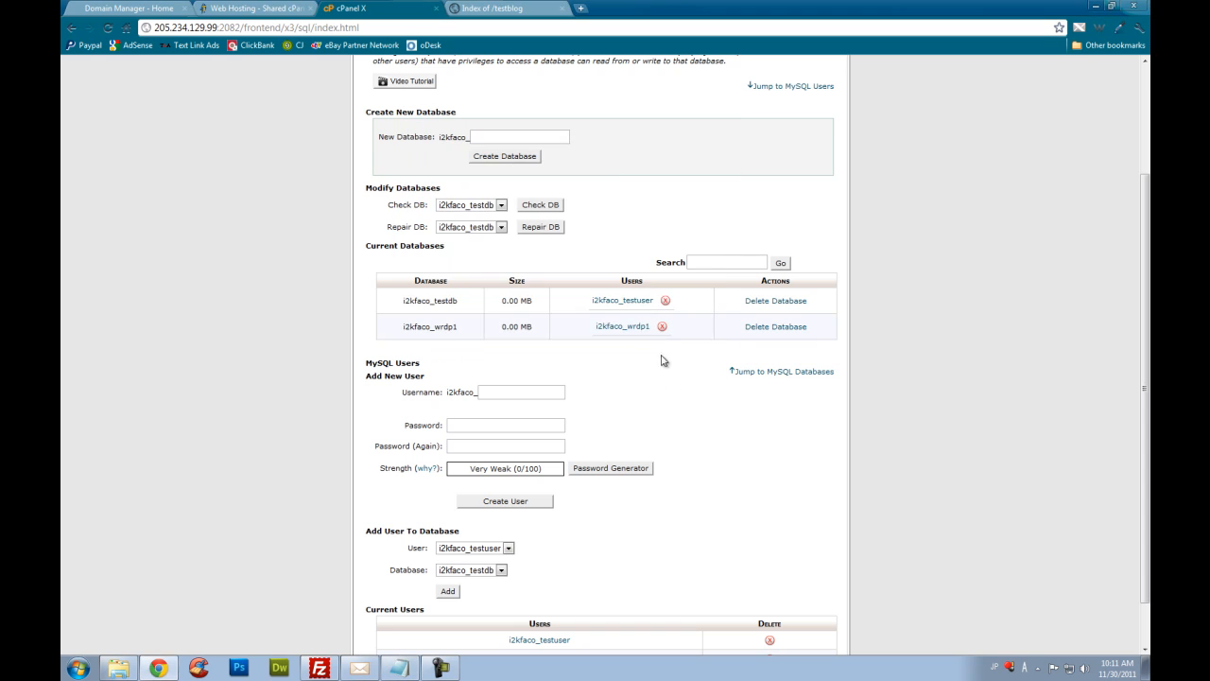
left_click(652, 303)
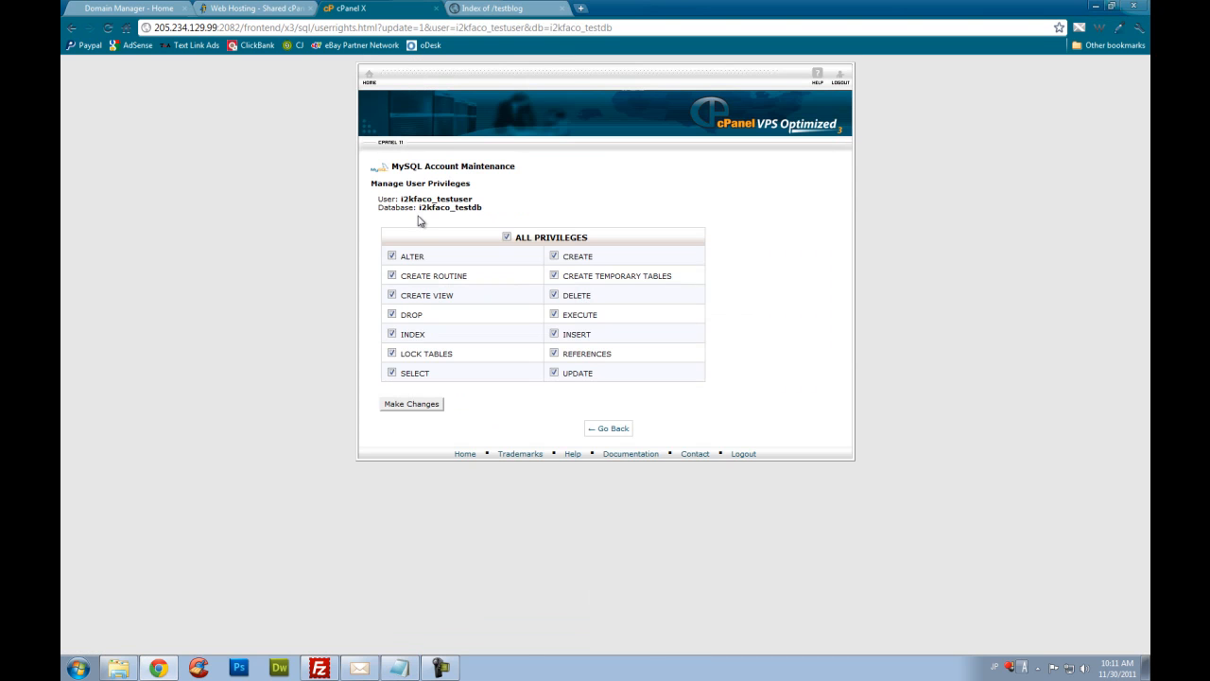
left_click(611, 429)
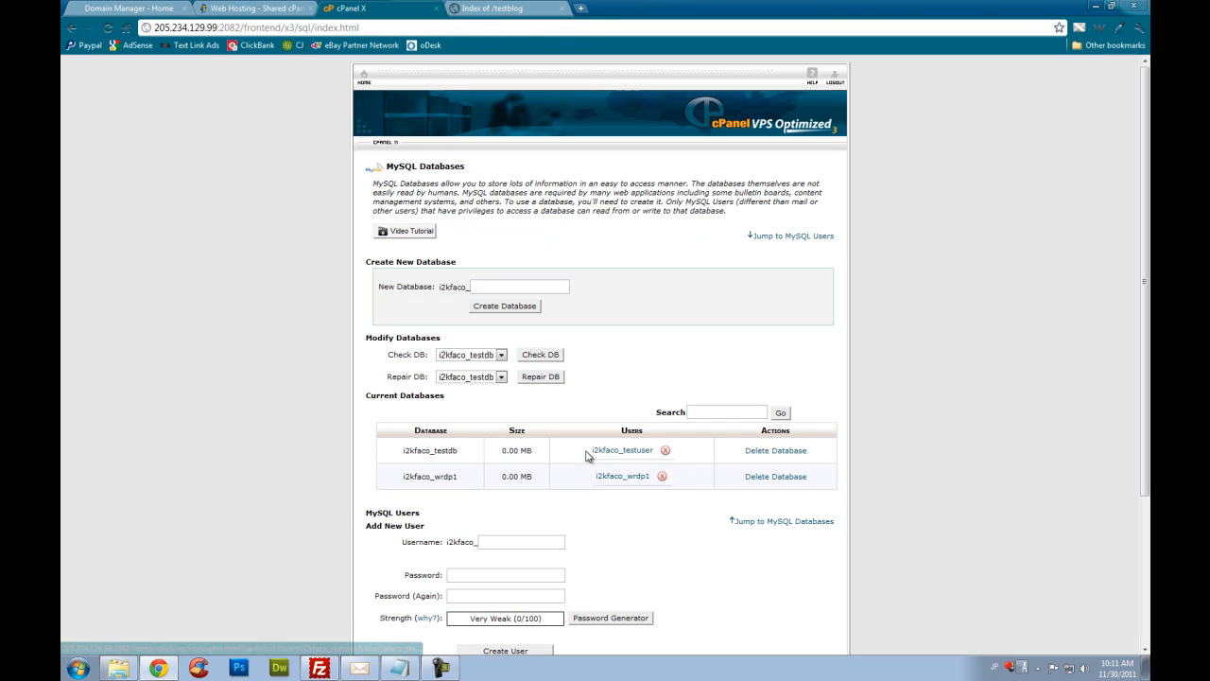
left_click_drag(590, 450, 649, 455)
key("ctrl+c")
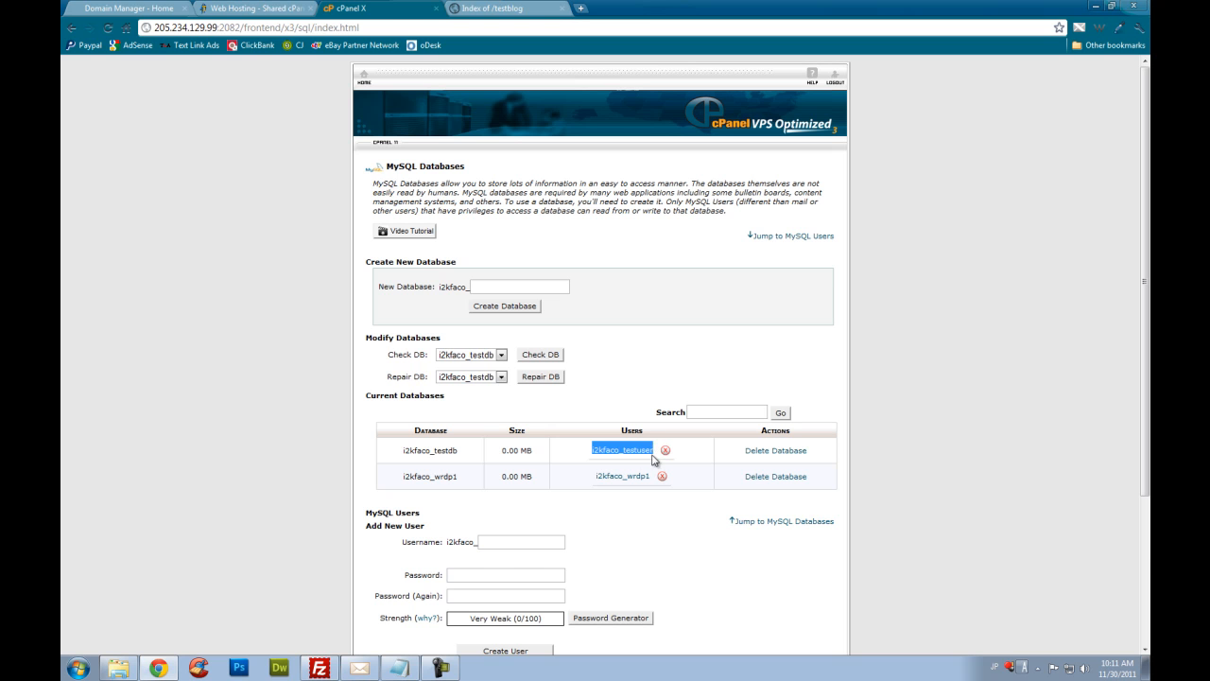
Paste the user name i2kfaco_testuser below the database name in Notepad.
left_click(400, 667)
left_click(478, 195)
key("ctrl+v")
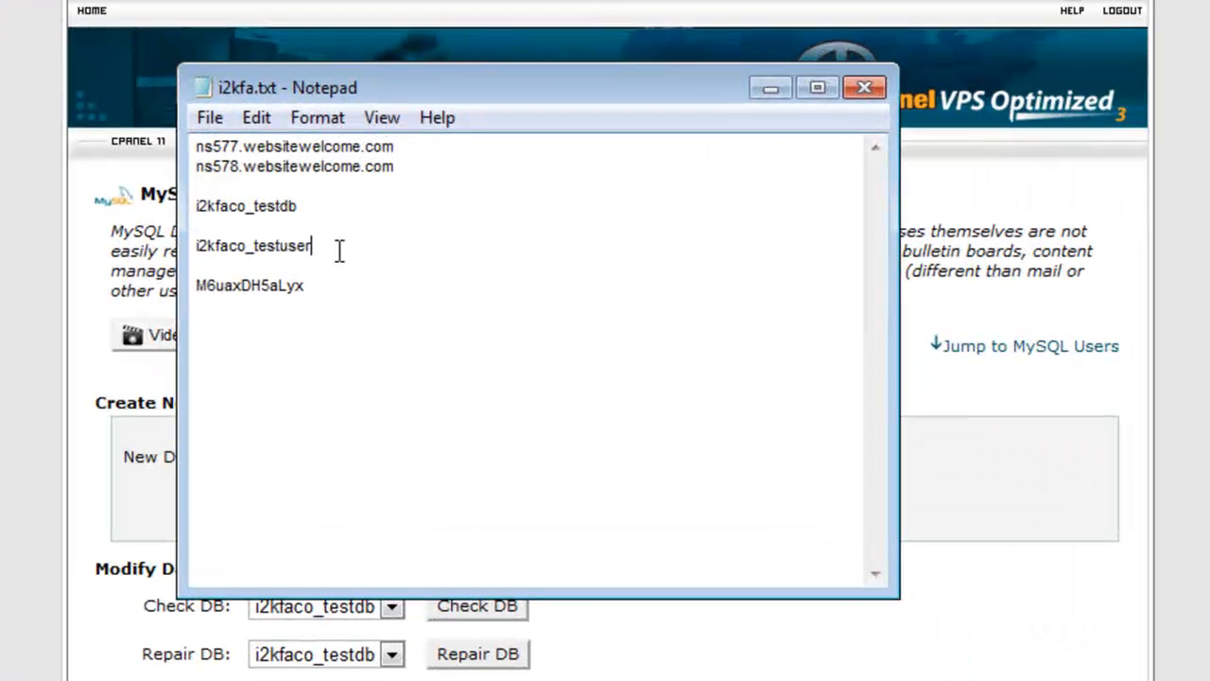
Add Database, User and Password labels to the entries, correcting the 'Passwaord' typo.
left_click(196, 206)
key("Return")
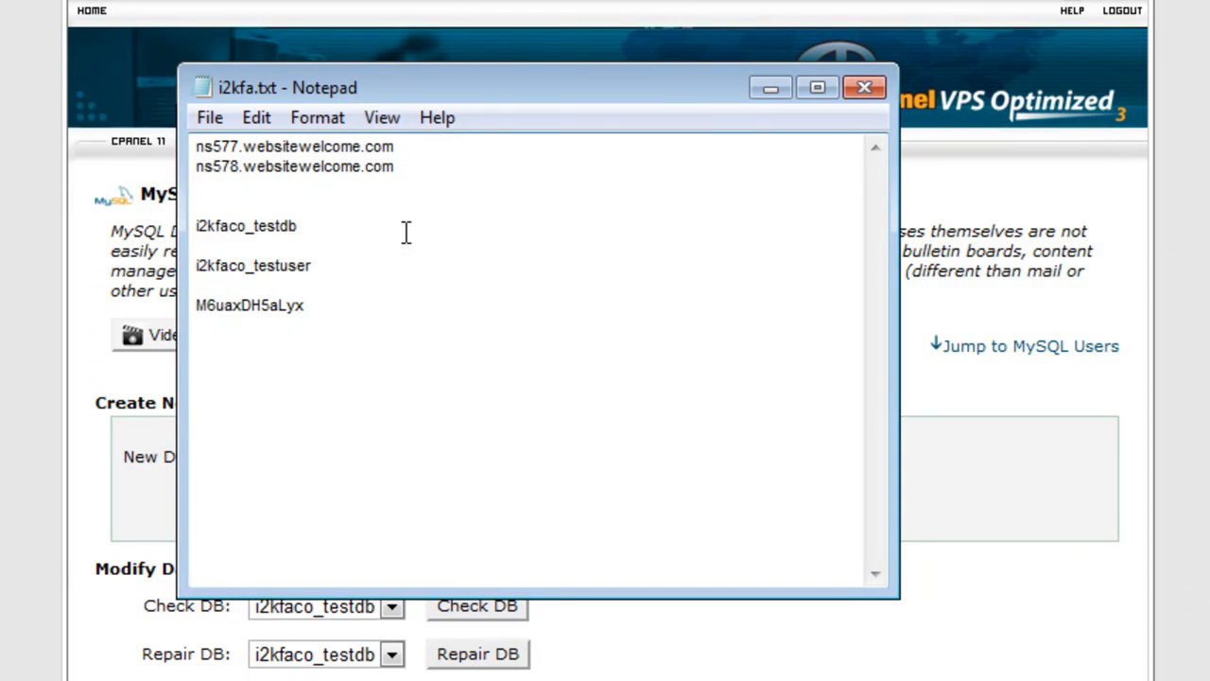
type("Database4")
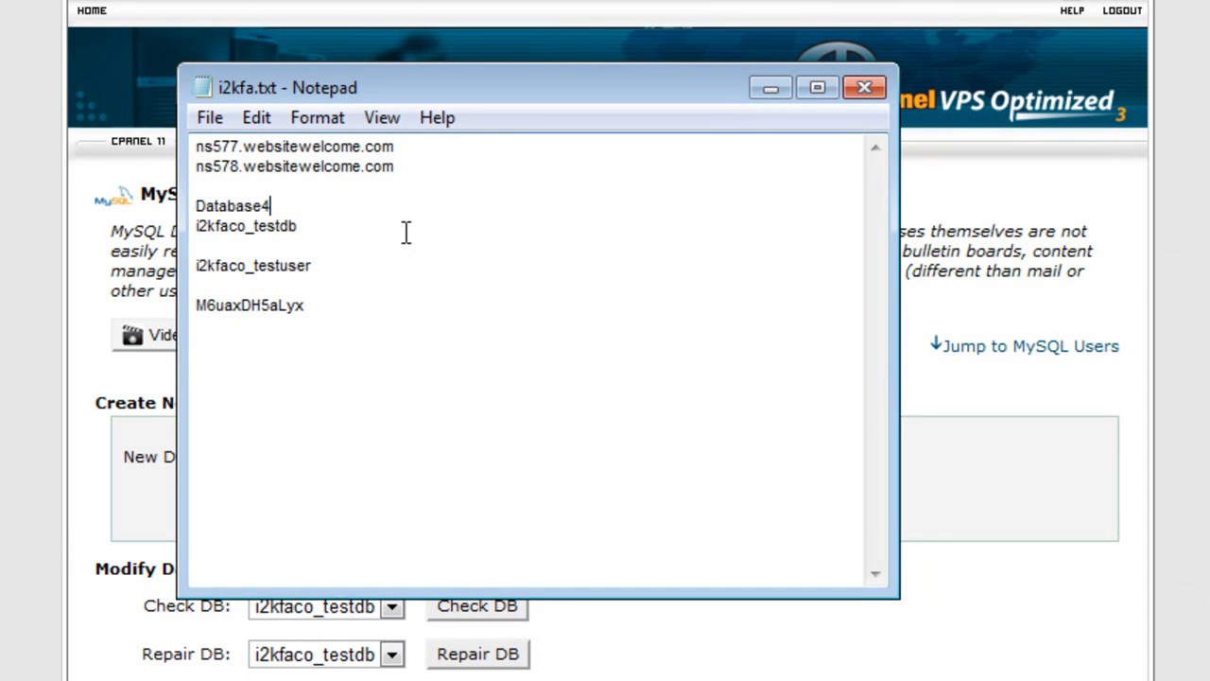
type("User")
type("Pa")
type("sswaord")
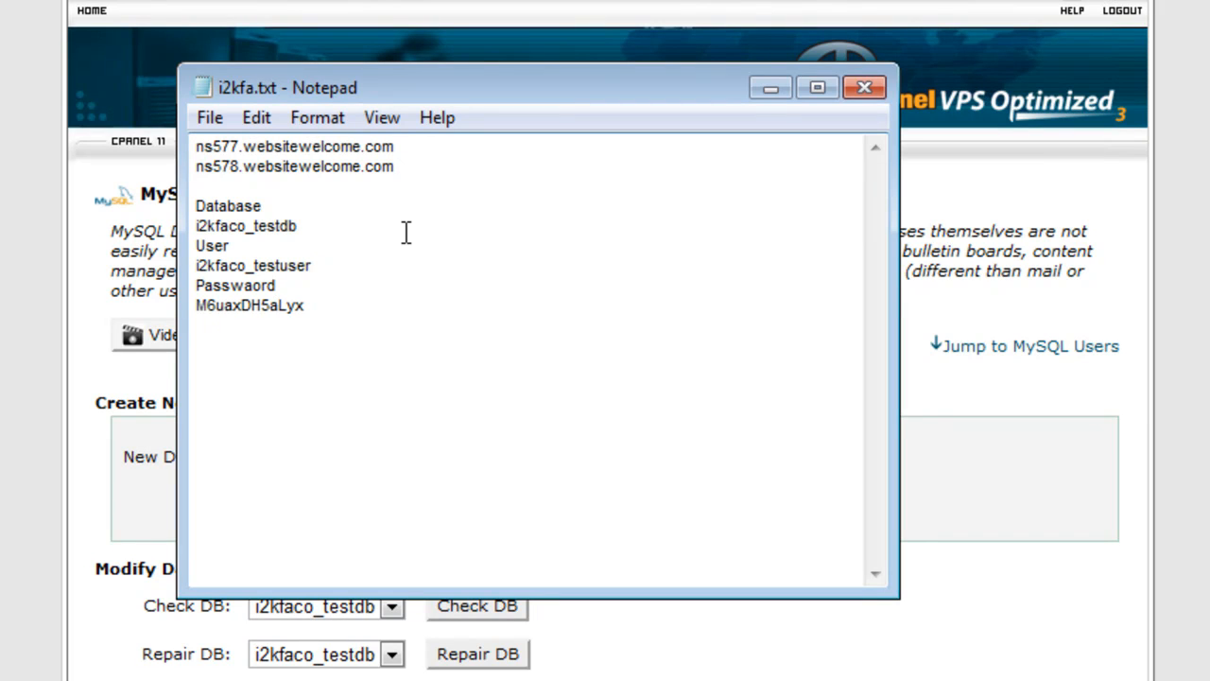
key("BackSpace")
left_click_drag(648, 90, 845, 104)
Switch back to Chrome and follow the Home link from MySQL Databases to cPanel home.
left_click(605, 533)
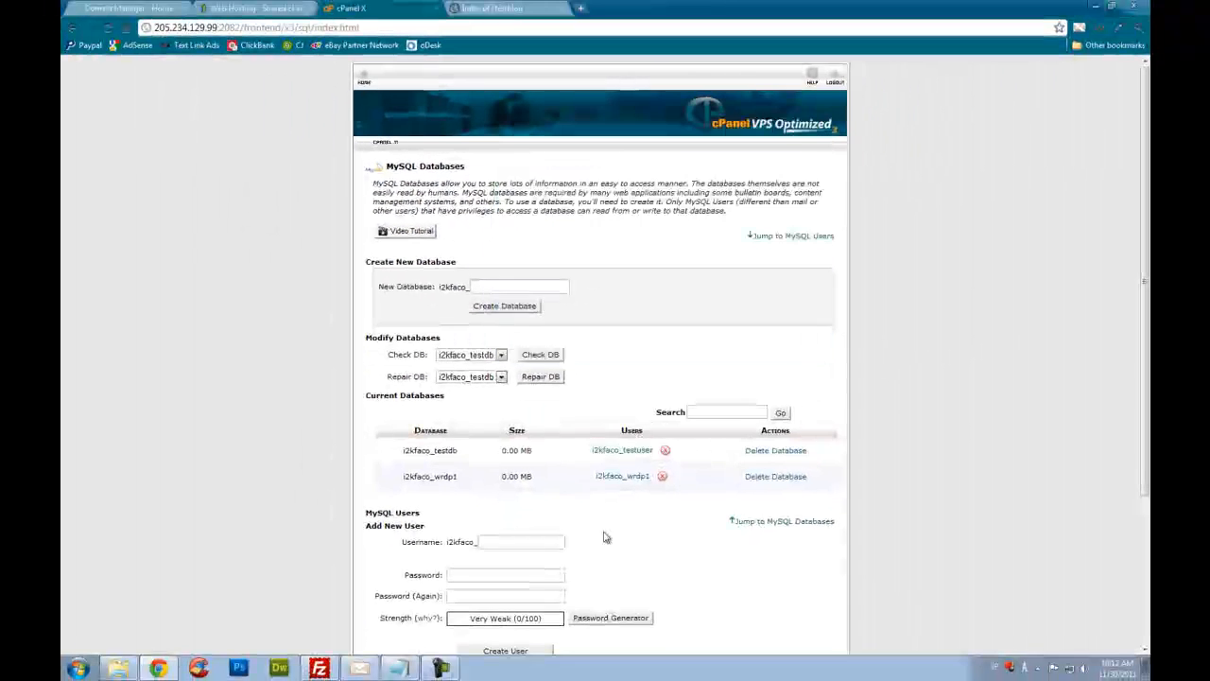
scroll(521, 439, "down", 4)
scroll(586, 365, "up", 2)
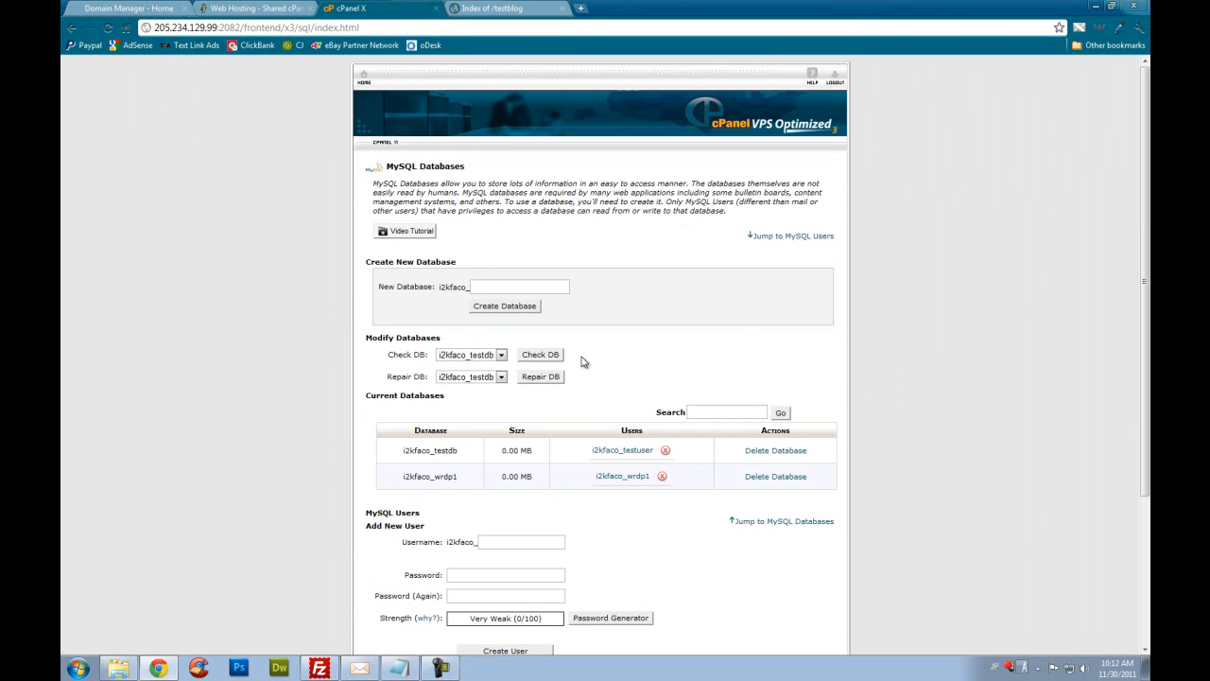
left_click(364, 83)
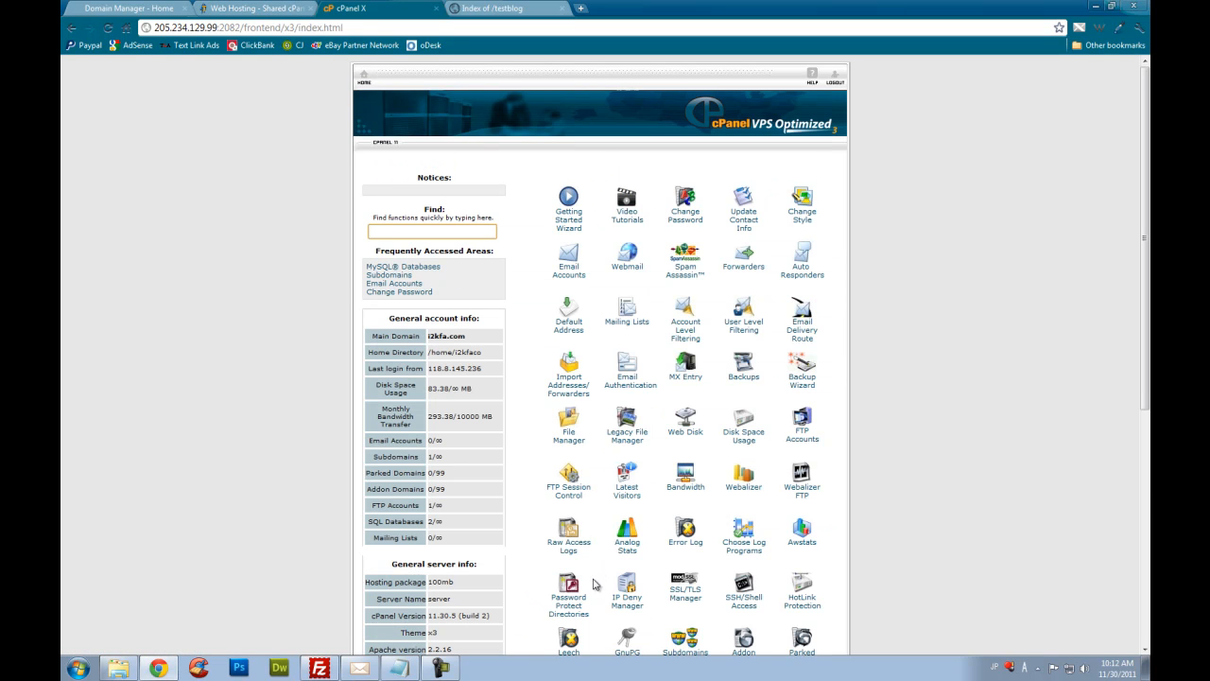
Restore FileZilla and select the backup zip and importbuddy.php in the local Backup & Restore folder.
left_click(320, 668)
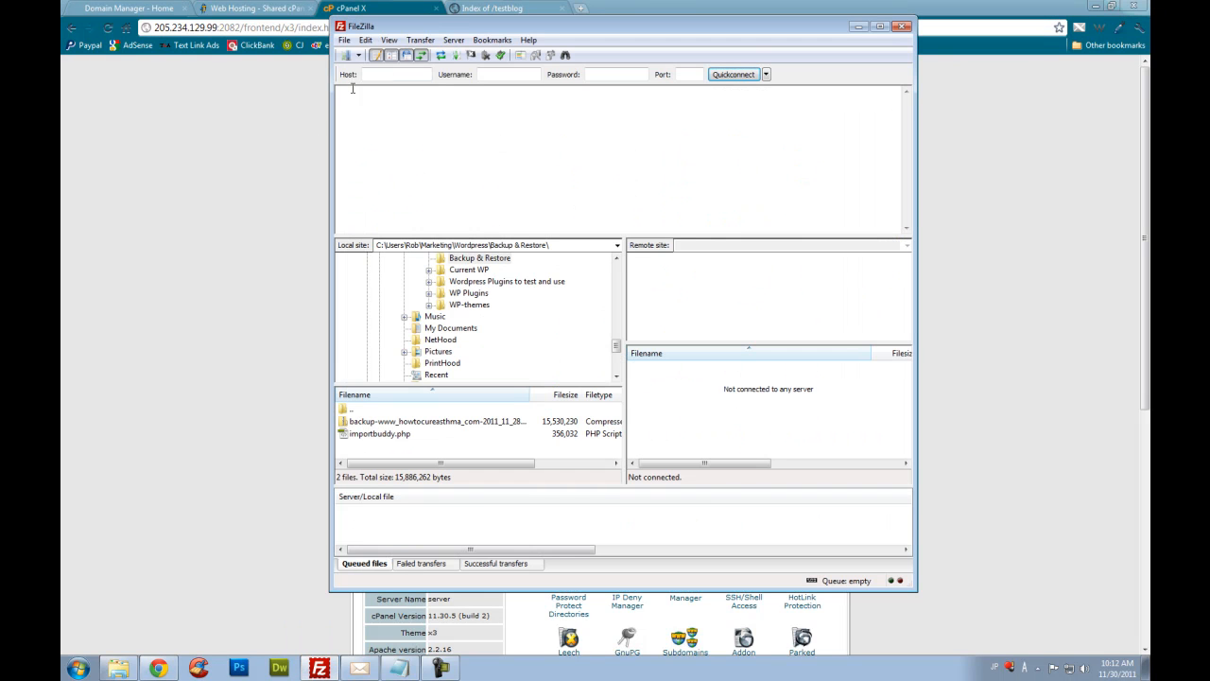
left_click_drag(432, 33, 412, 56)
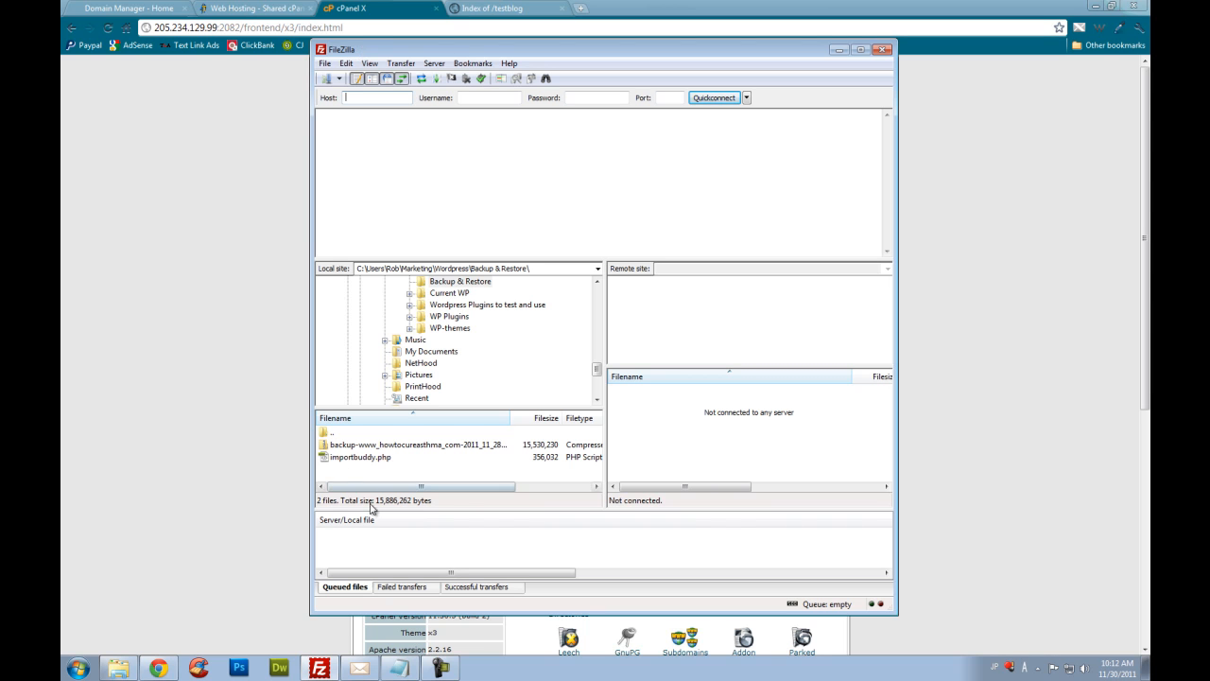
left_click(347, 448)
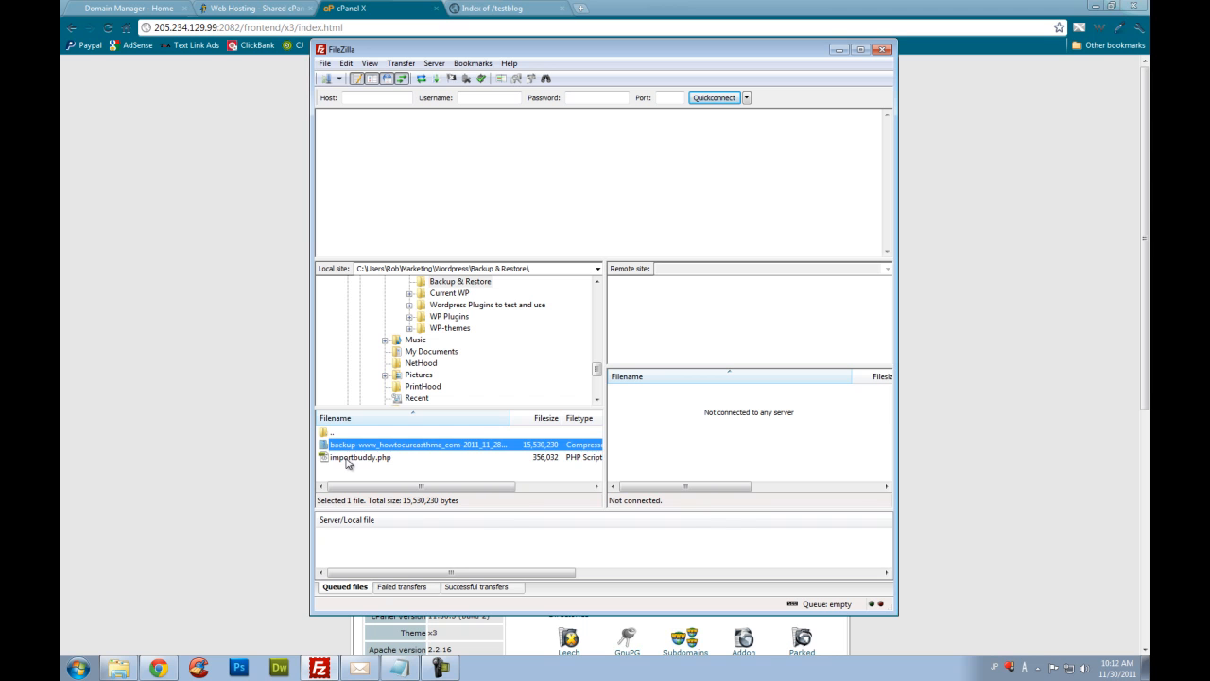
left_click(347, 460)
left_click(350, 446)
left_click(349, 459)
left_click(356, 447)
left_click(364, 458)
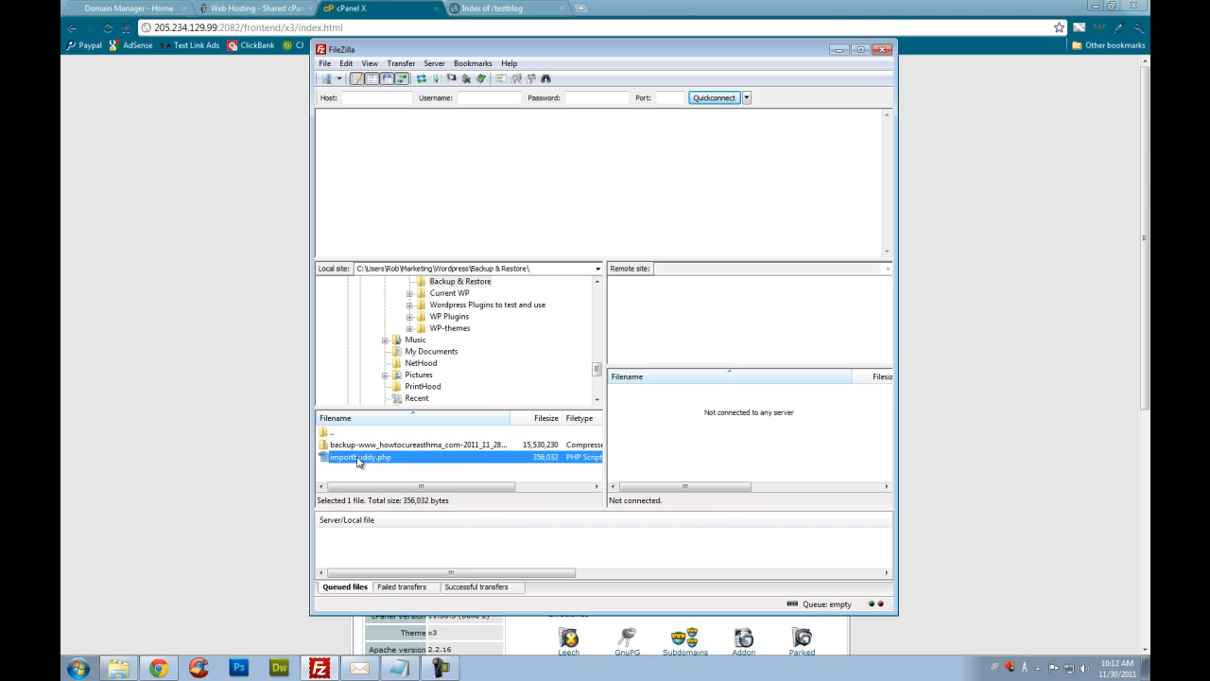
left_click(362, 447)
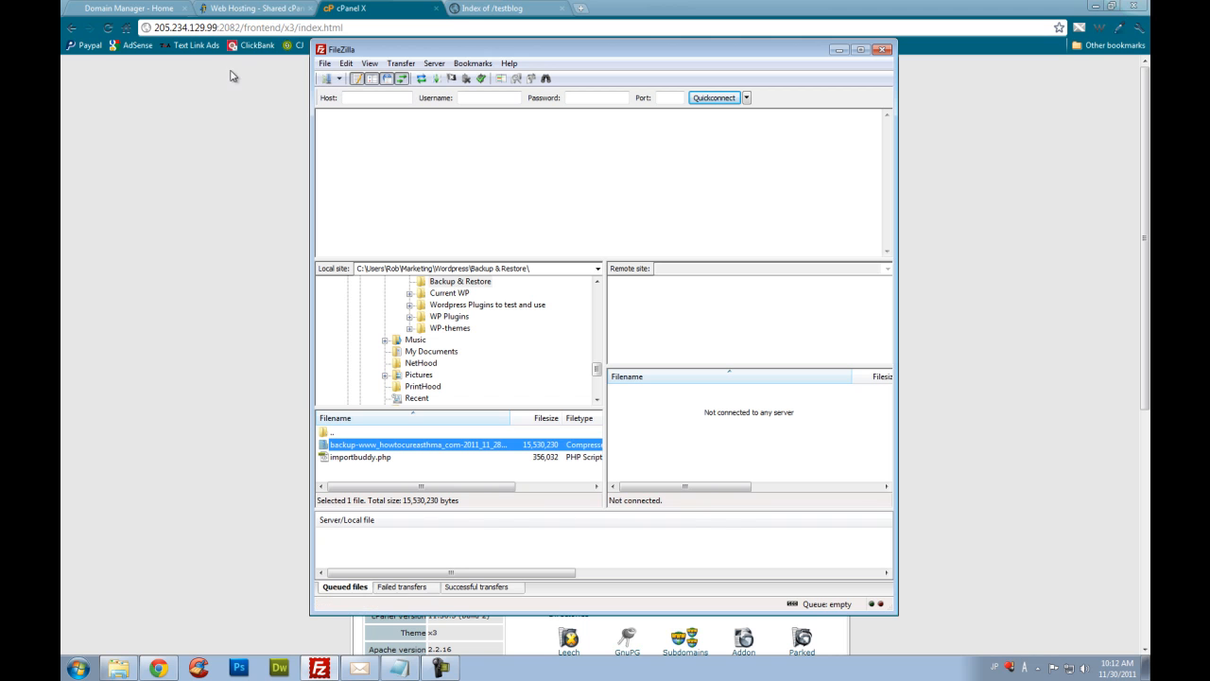
Connect to the saved i2kfa site and browse i2kfaco to public_html, selecting the testblog folder.
left_click(339, 80)
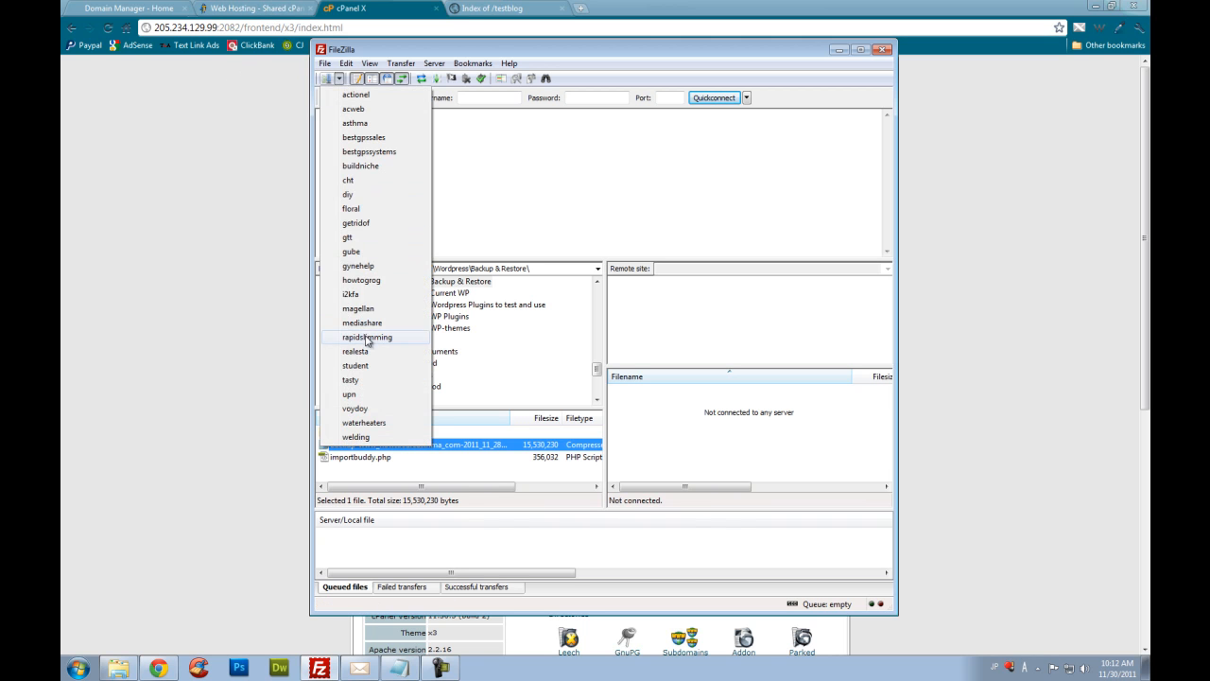
left_click(367, 296)
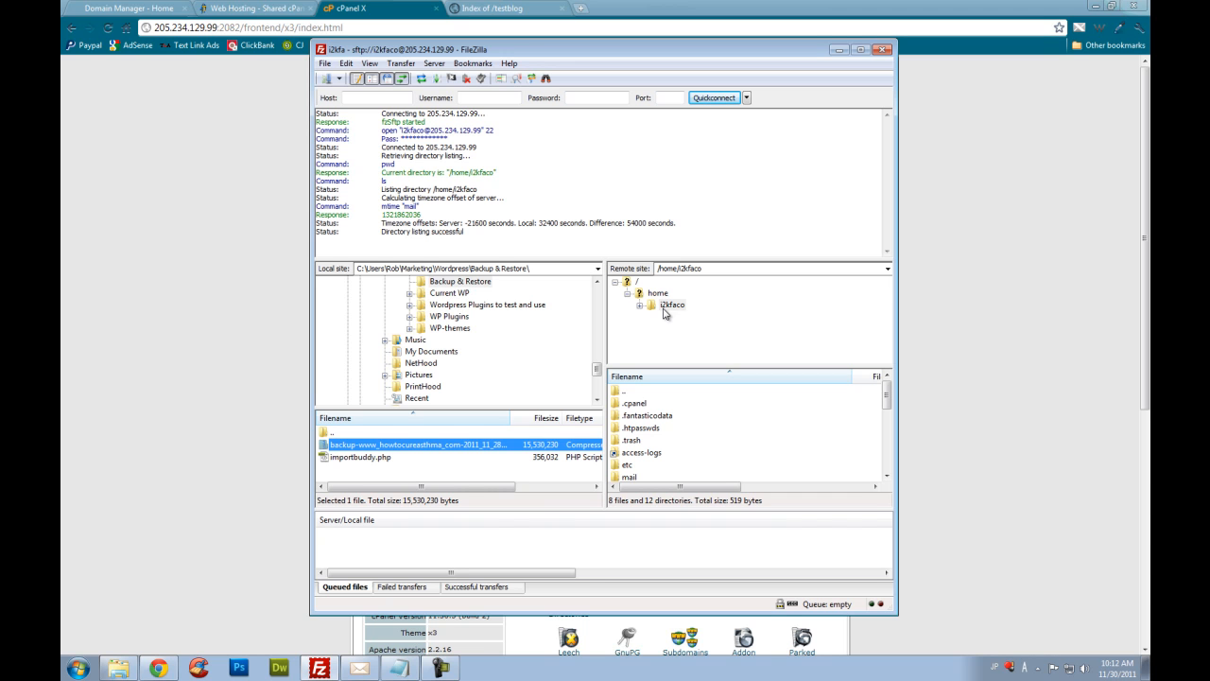
left_click(664, 304)
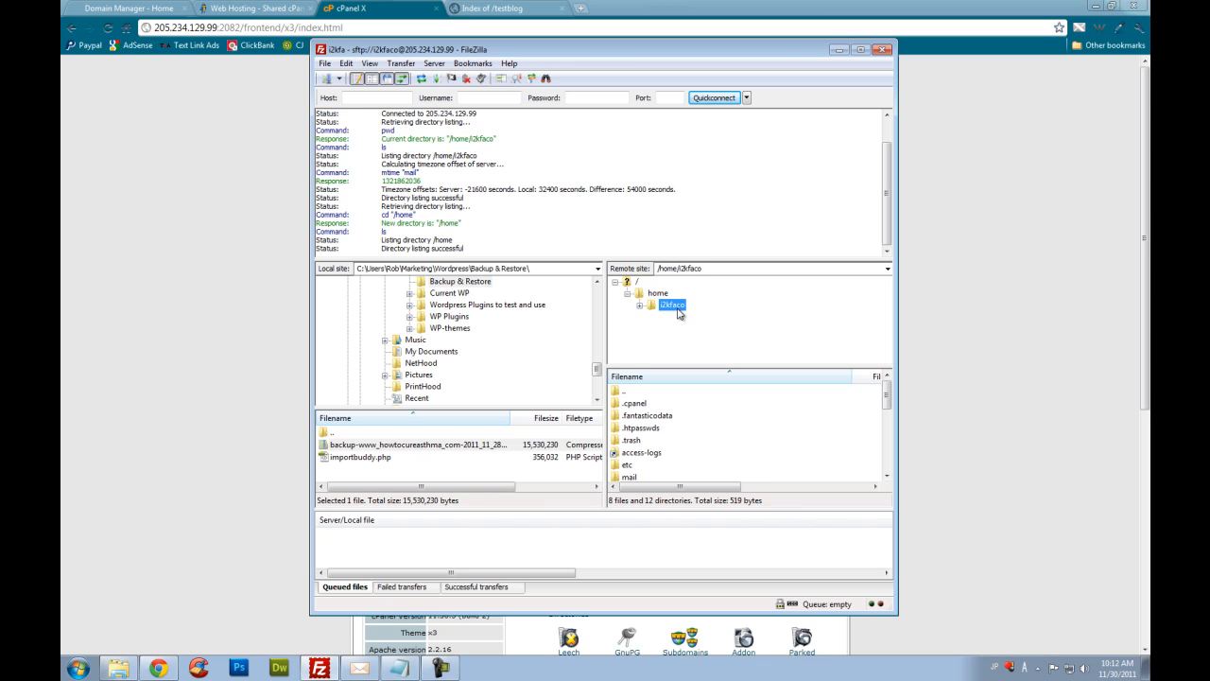
left_click(640, 305)
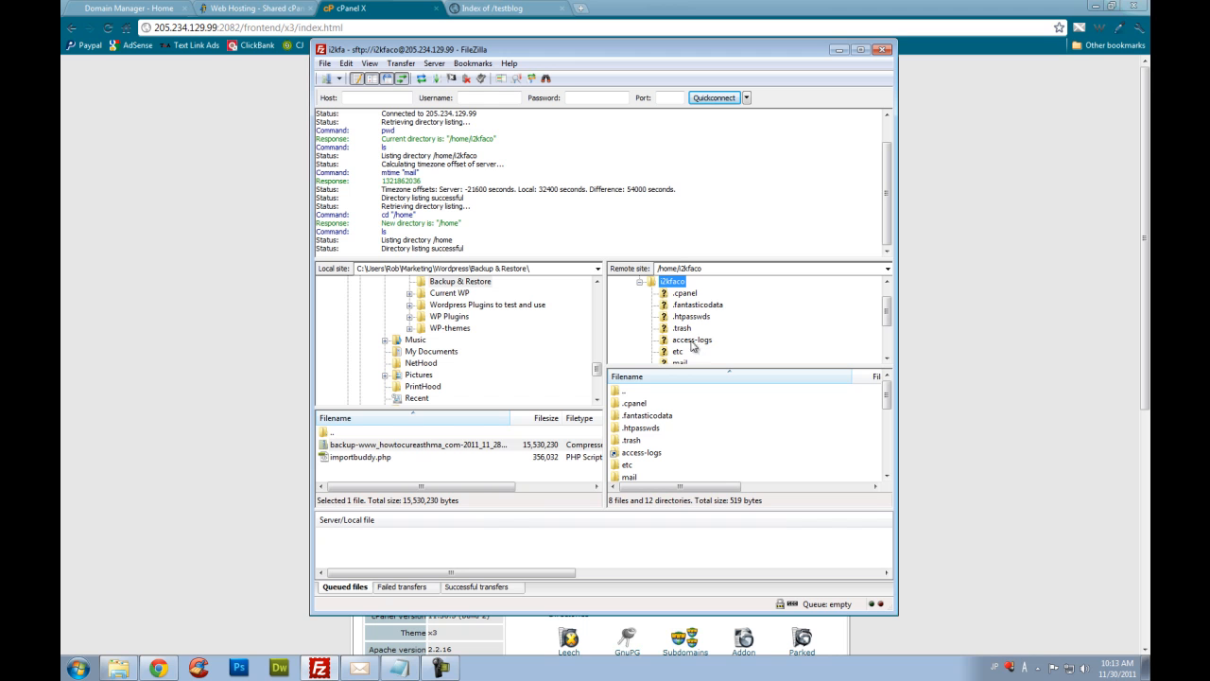
scroll(680, 320, "down", 3)
left_click(676, 330)
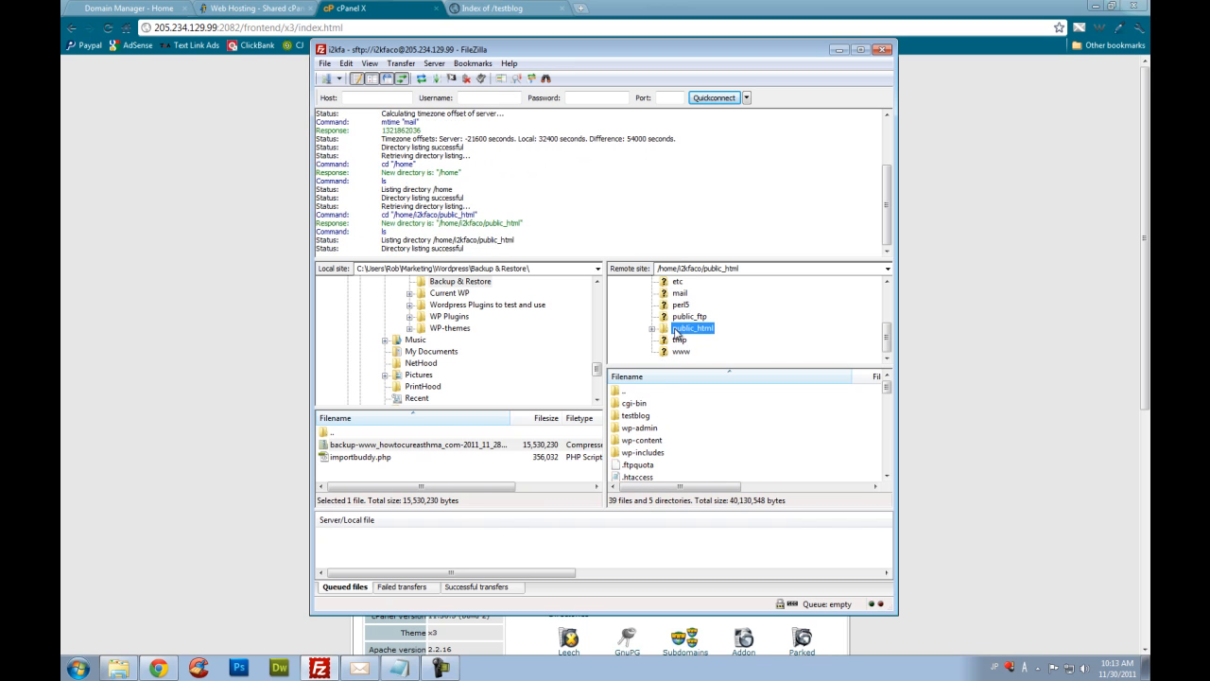
left_click(637, 418)
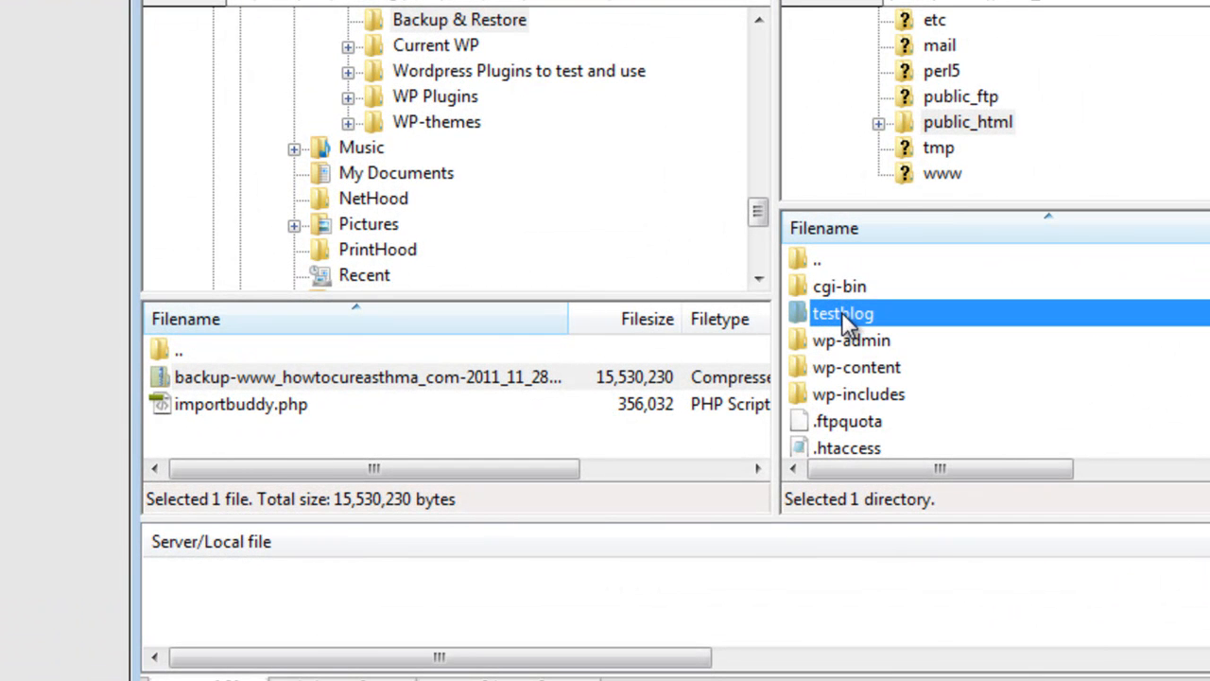
Open the server's public_html/testblog folder and select the local backup zip and importbuddy.php.
double_click(842, 313)
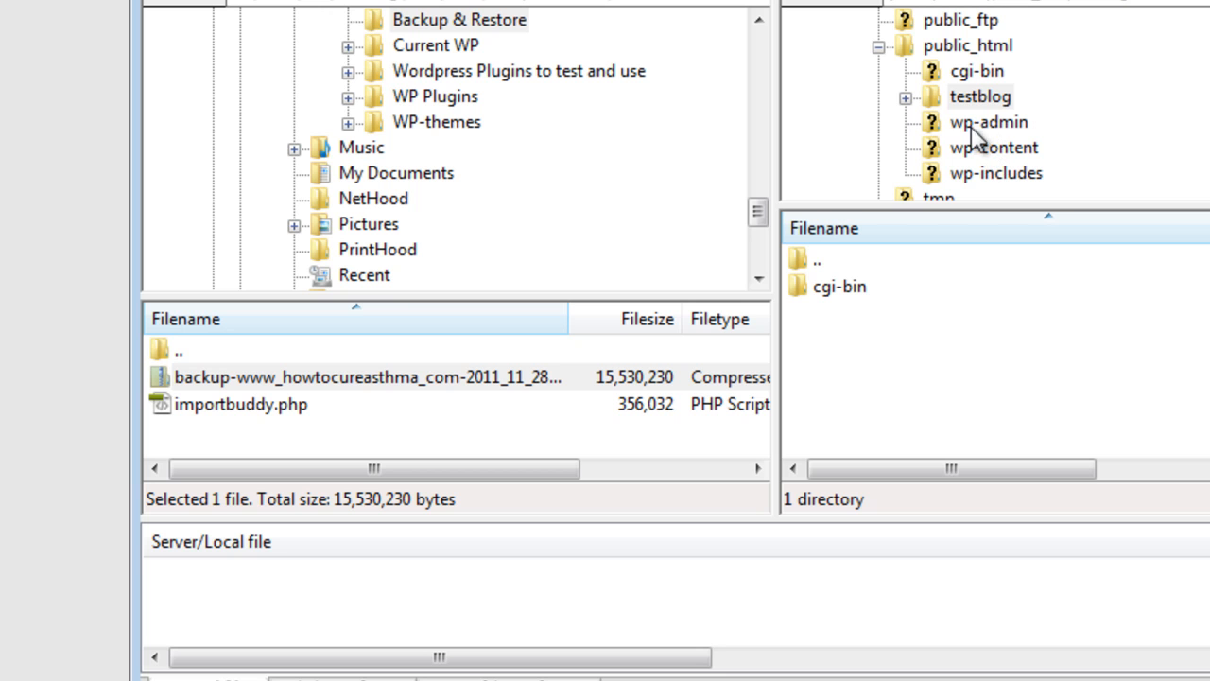
left_click(963, 95)
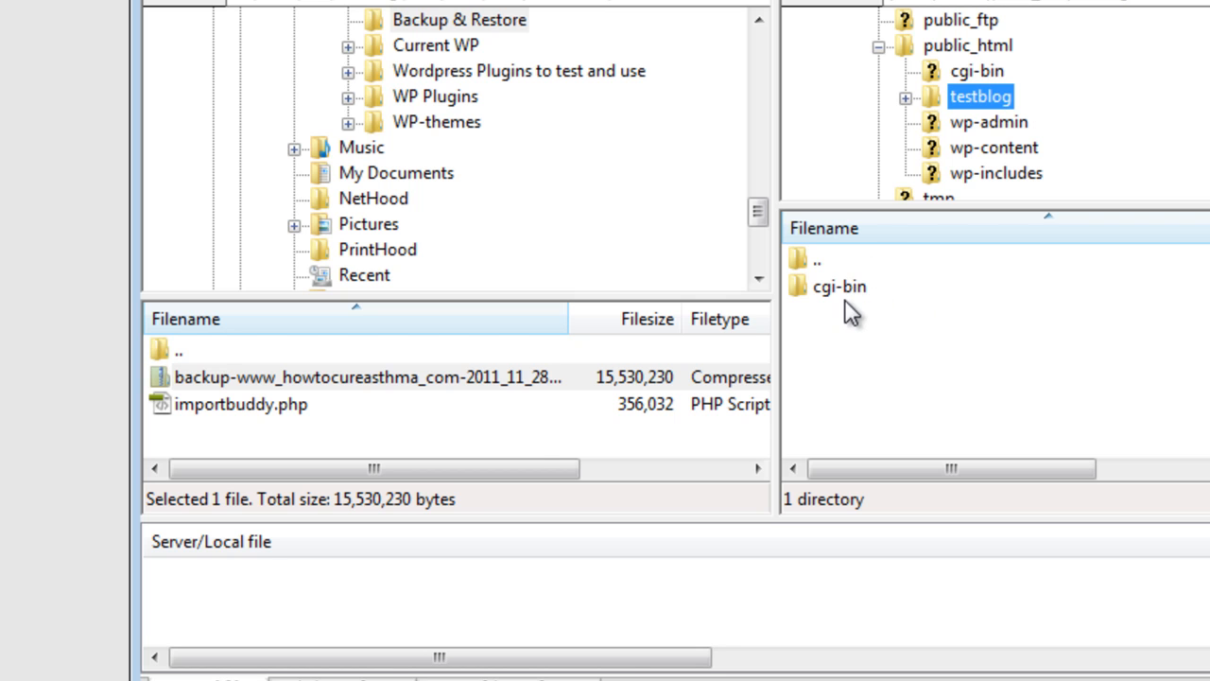
left_click(244, 406)
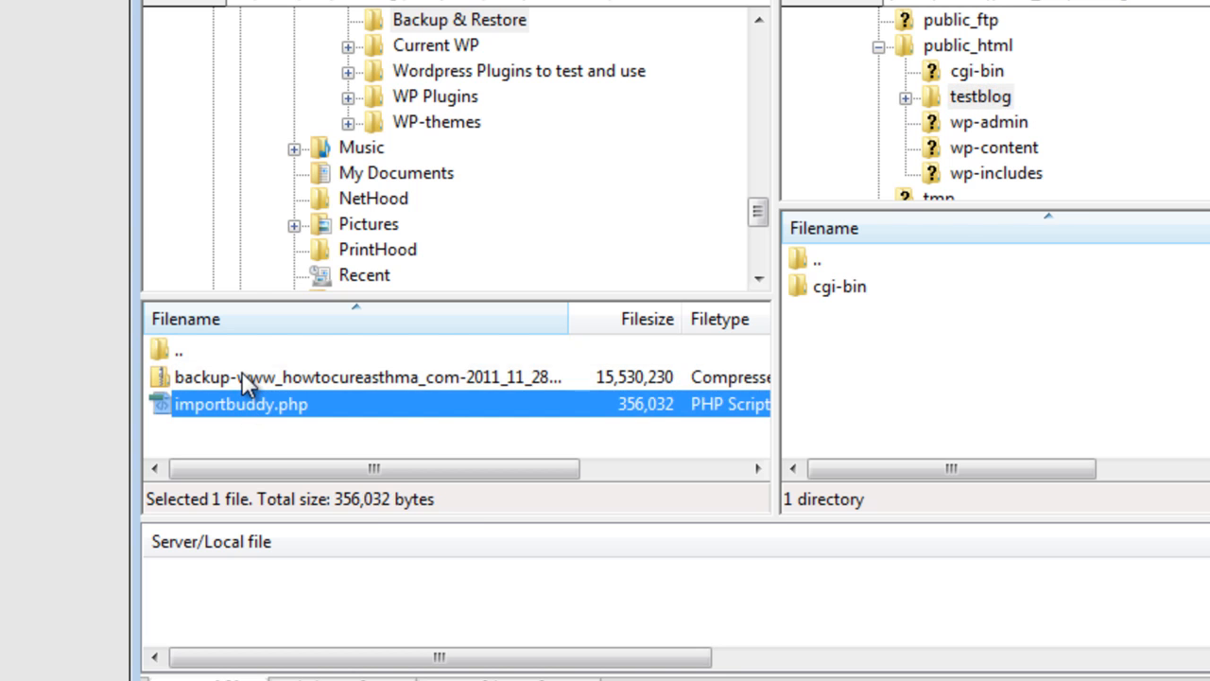
left_click(243, 378, "ctrl")
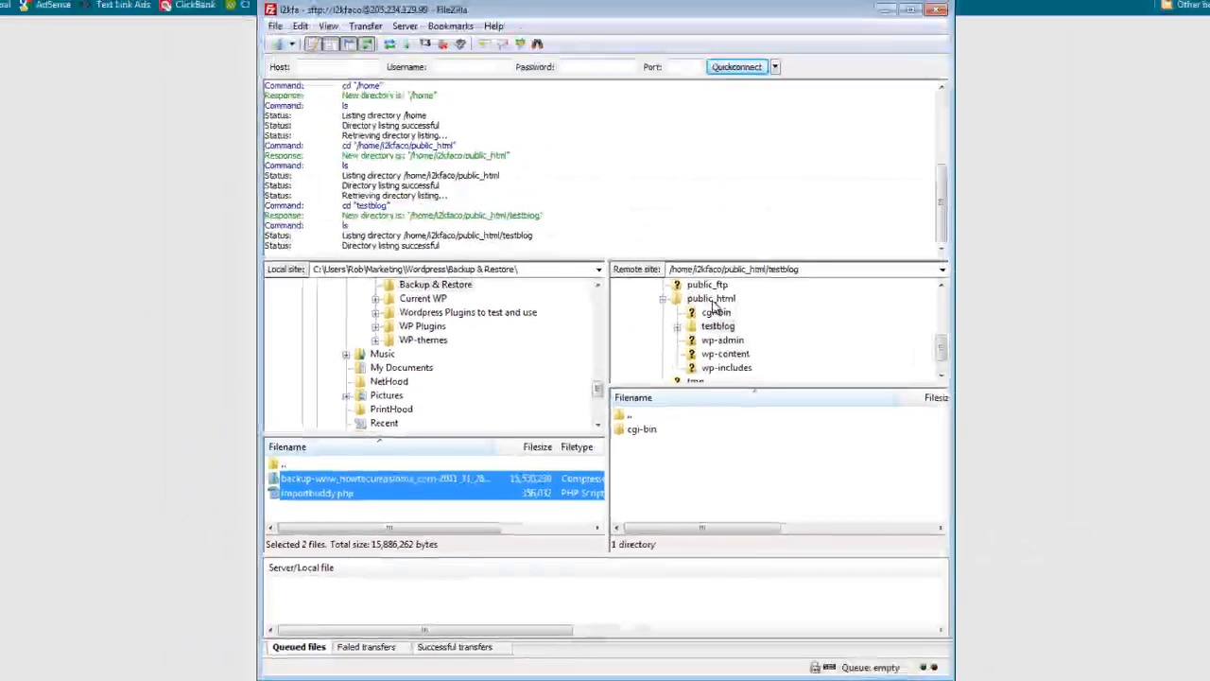
left_click(856, 163)
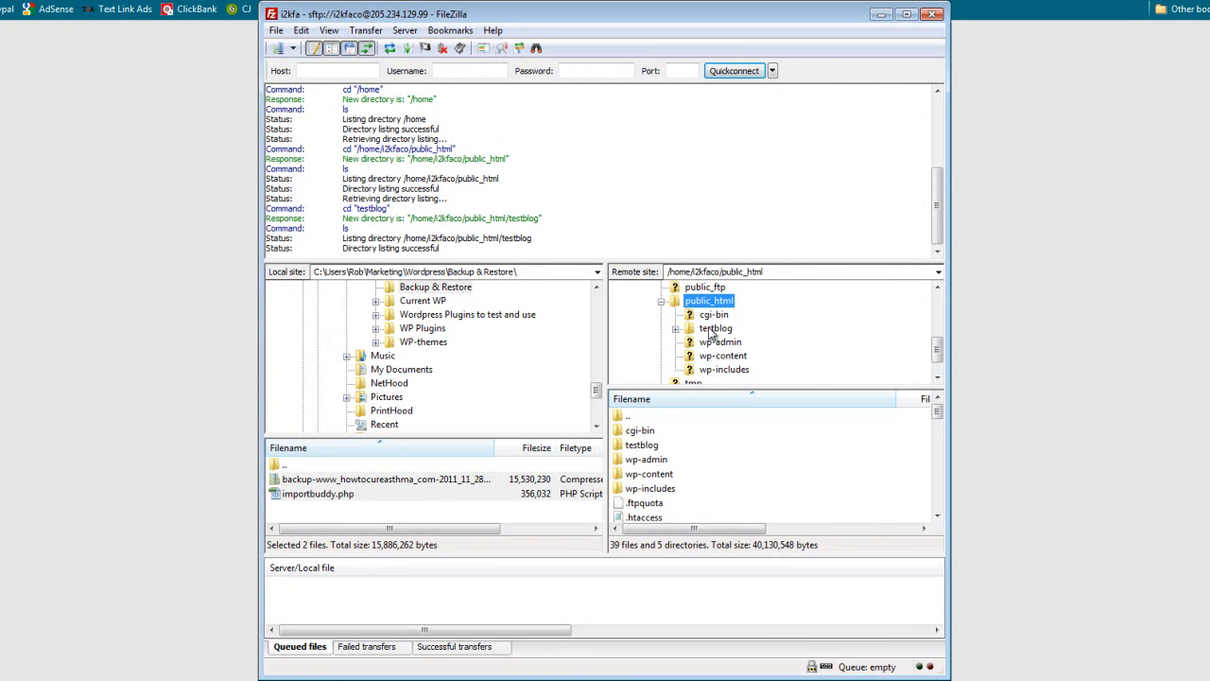
left_click(714, 329)
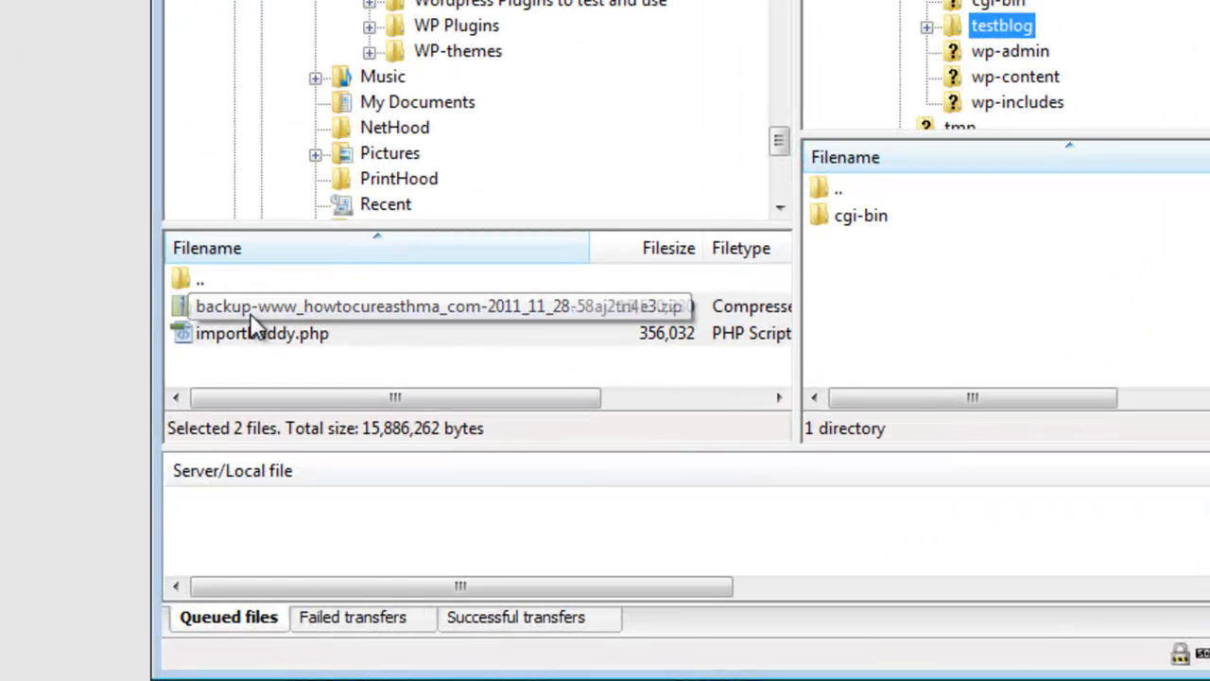
left_click(251, 316)
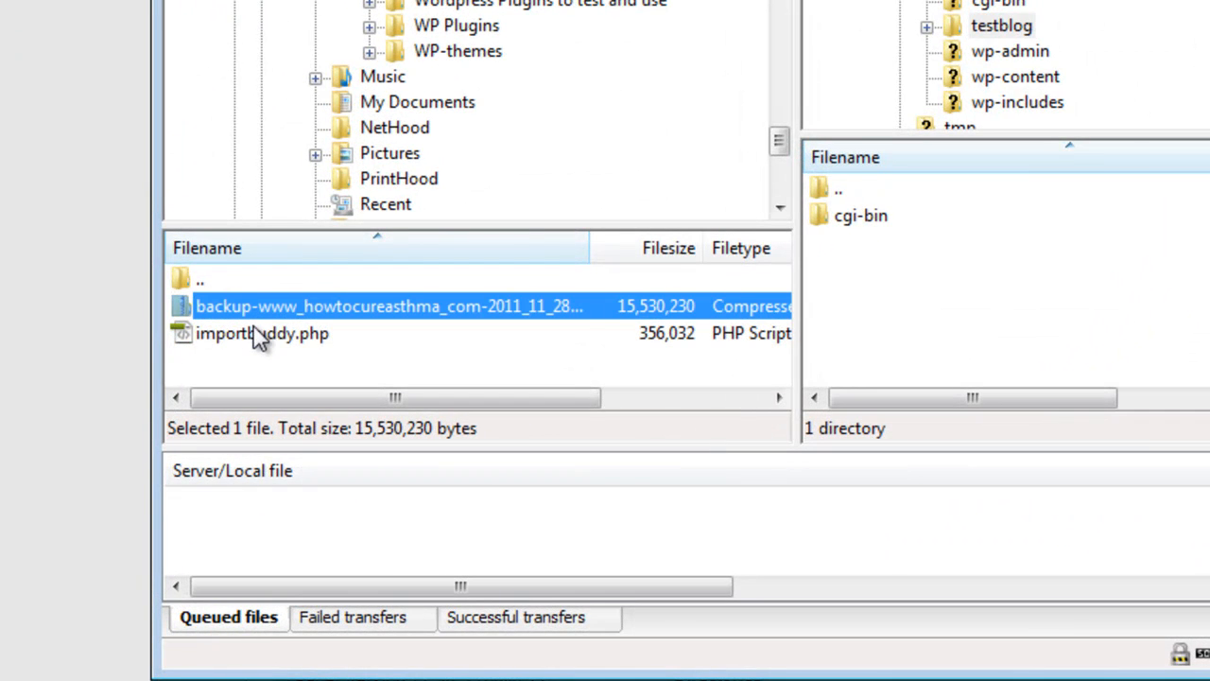
left_click(255, 337, "shift")
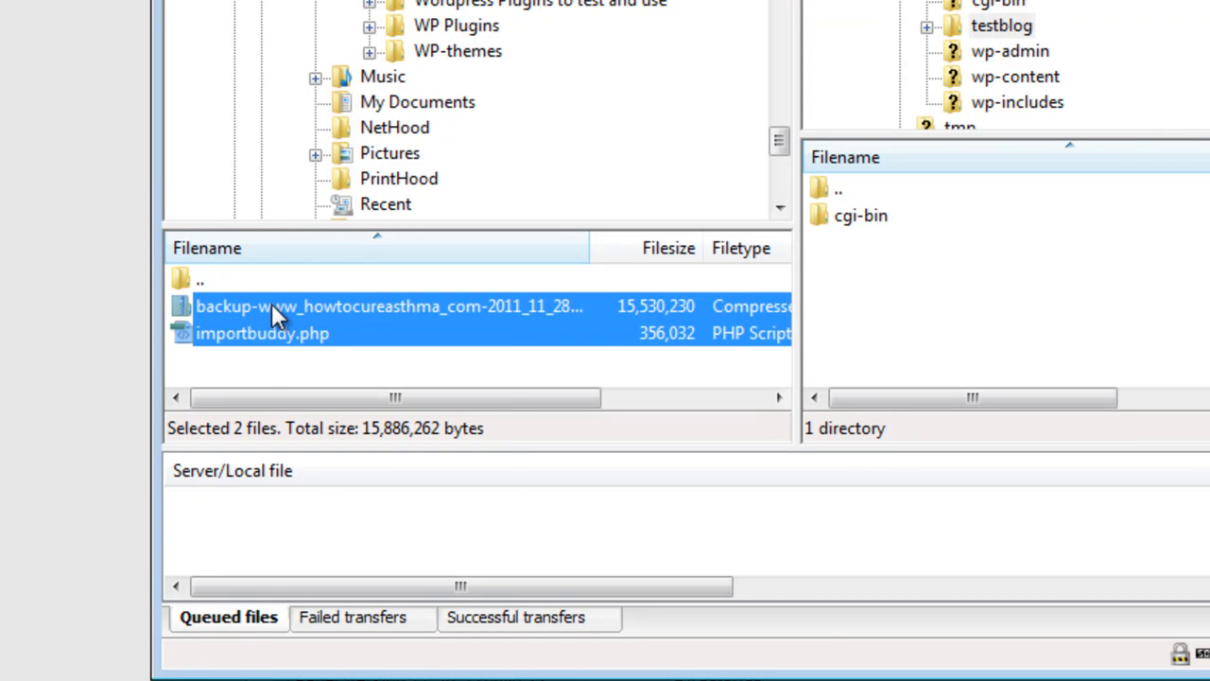
Upload the selected backup zip and importbuddy.php into the server's testblog folder.
right_click(271, 303)
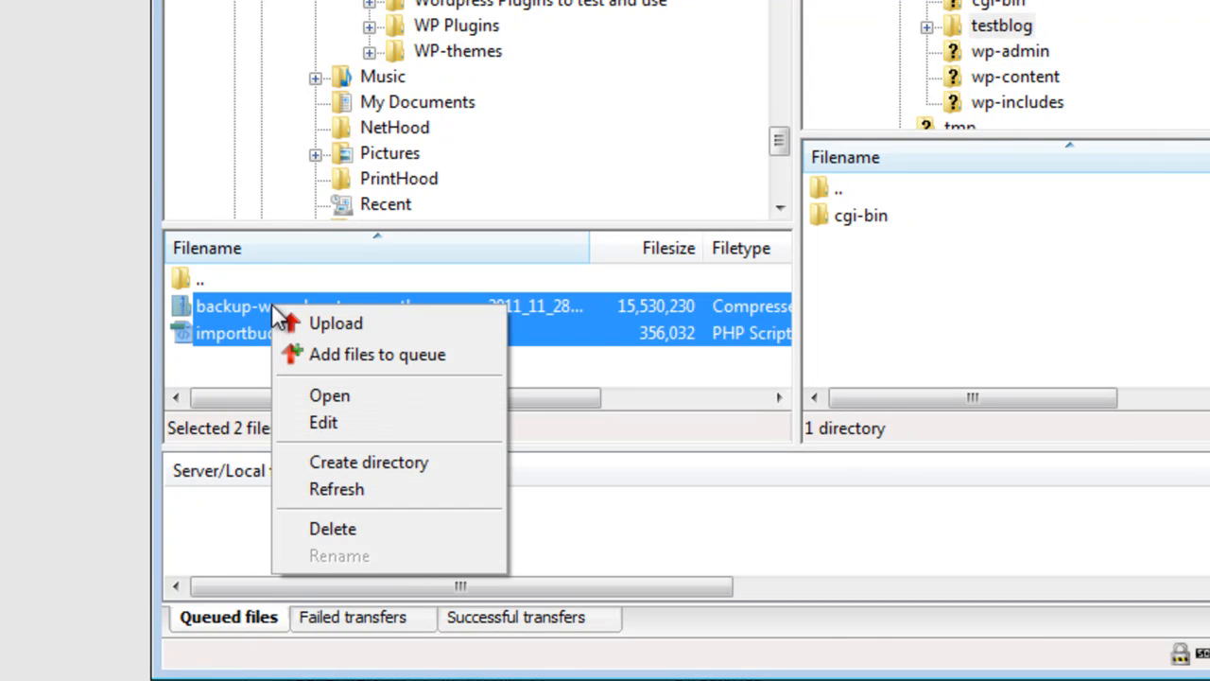
left_click(342, 326)
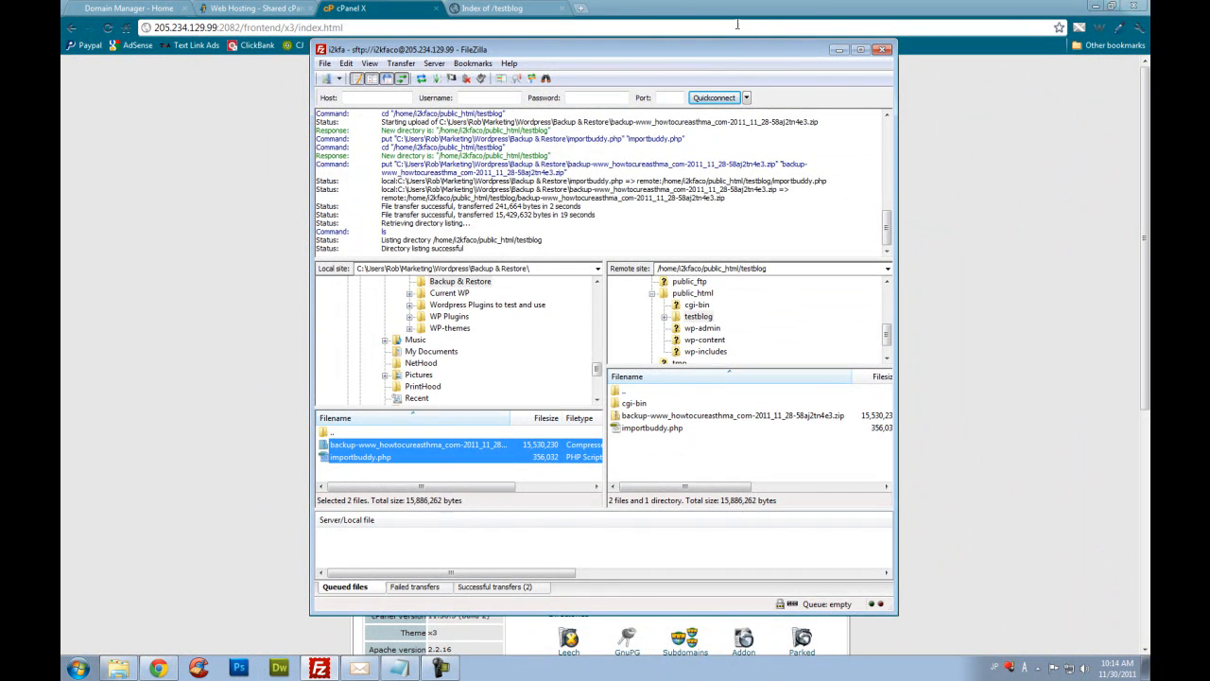
left_click(838, 49)
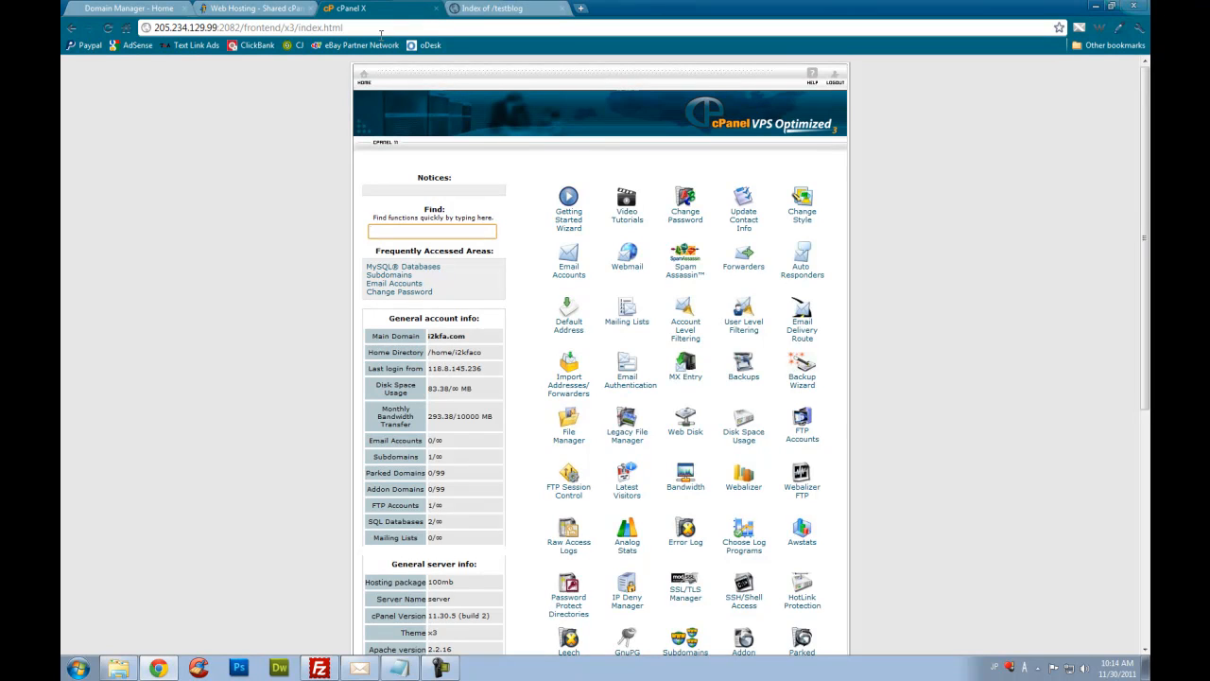
left_click(483, 9)
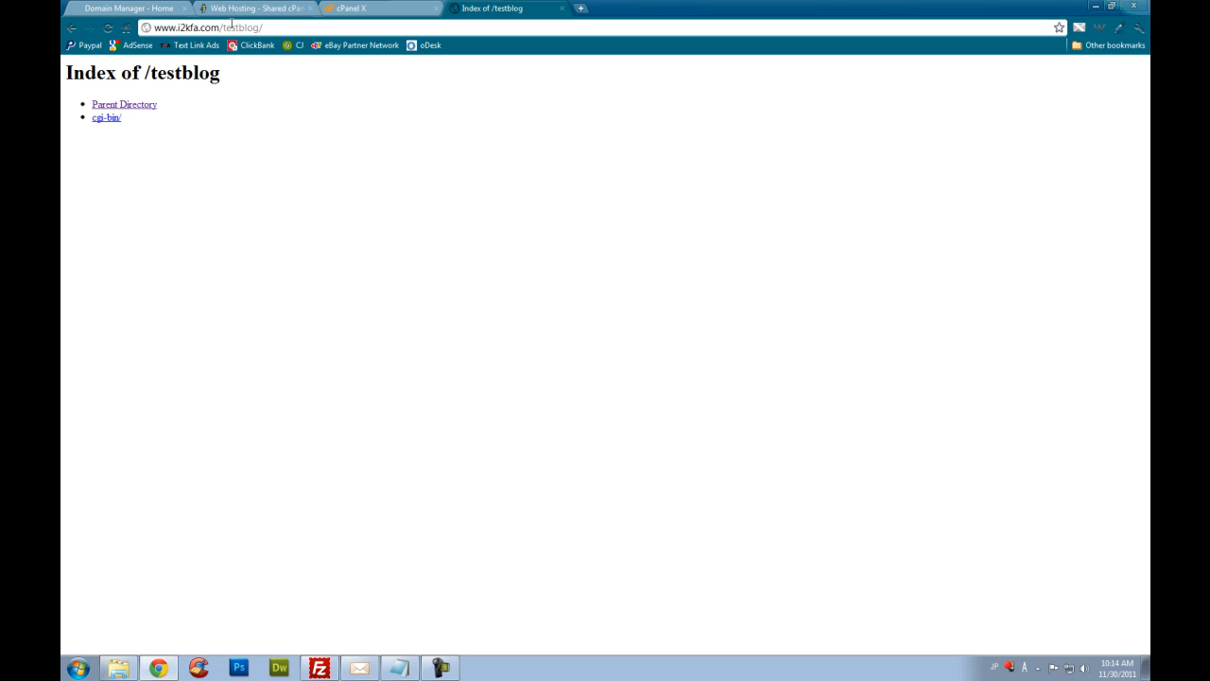
left_click(271, 30)
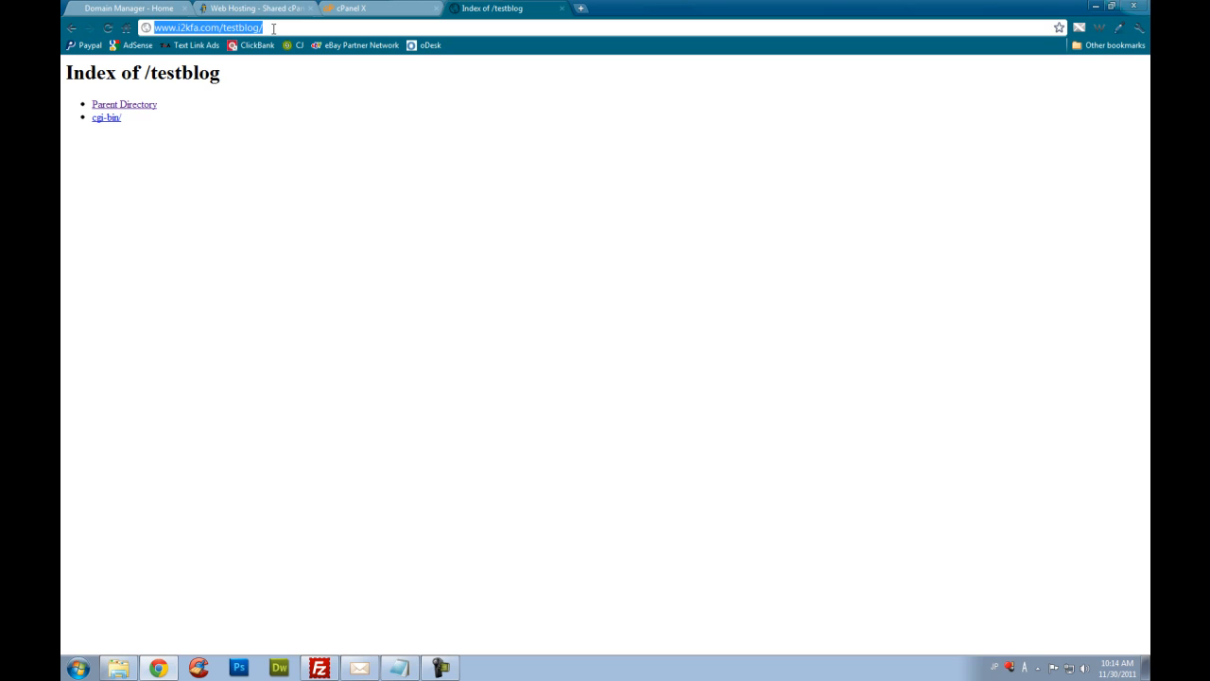
left_click(273, 28)
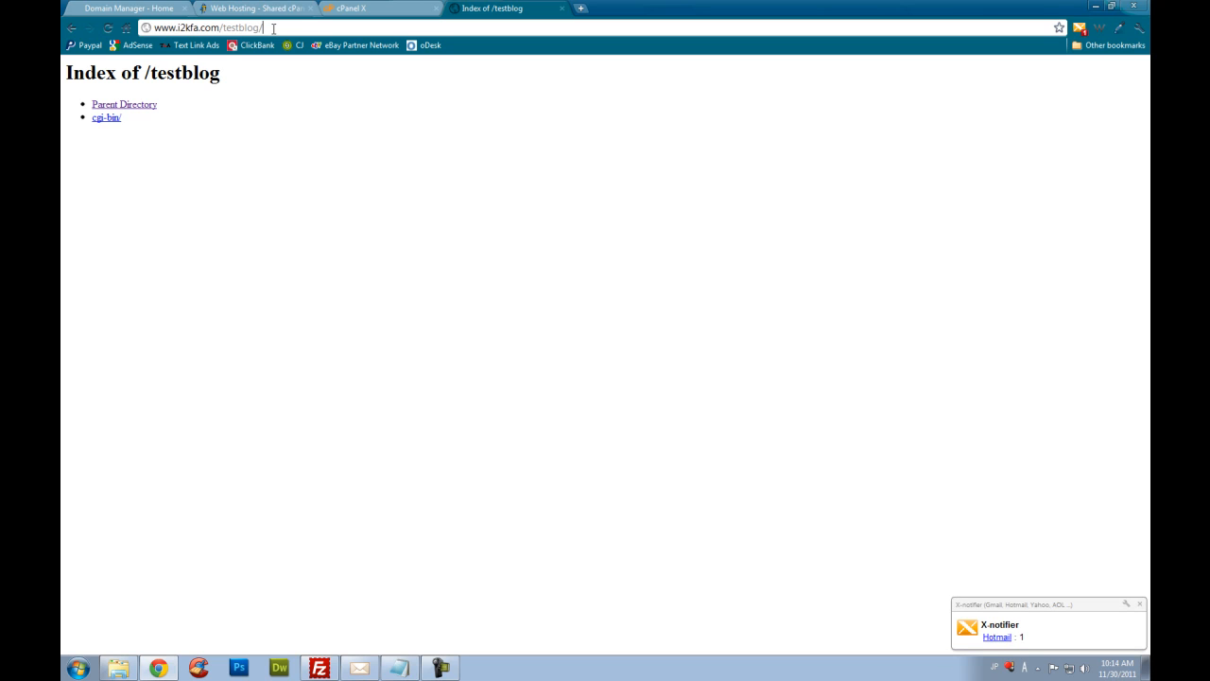
type("im")
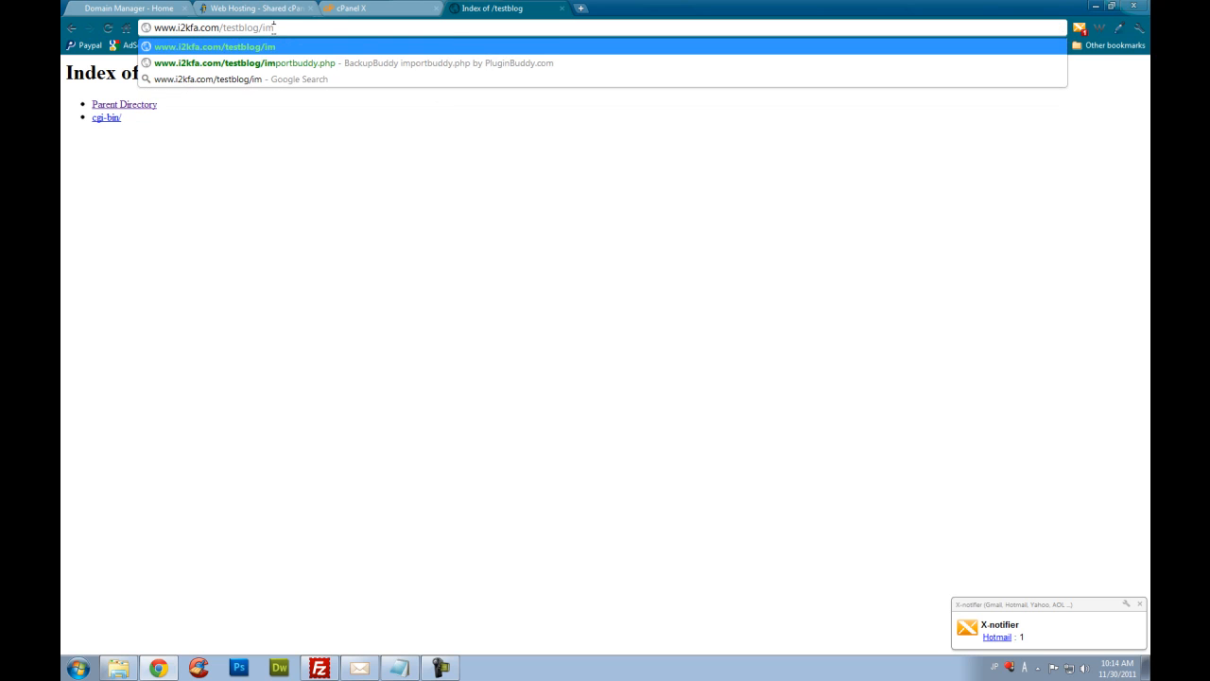
key("Down")
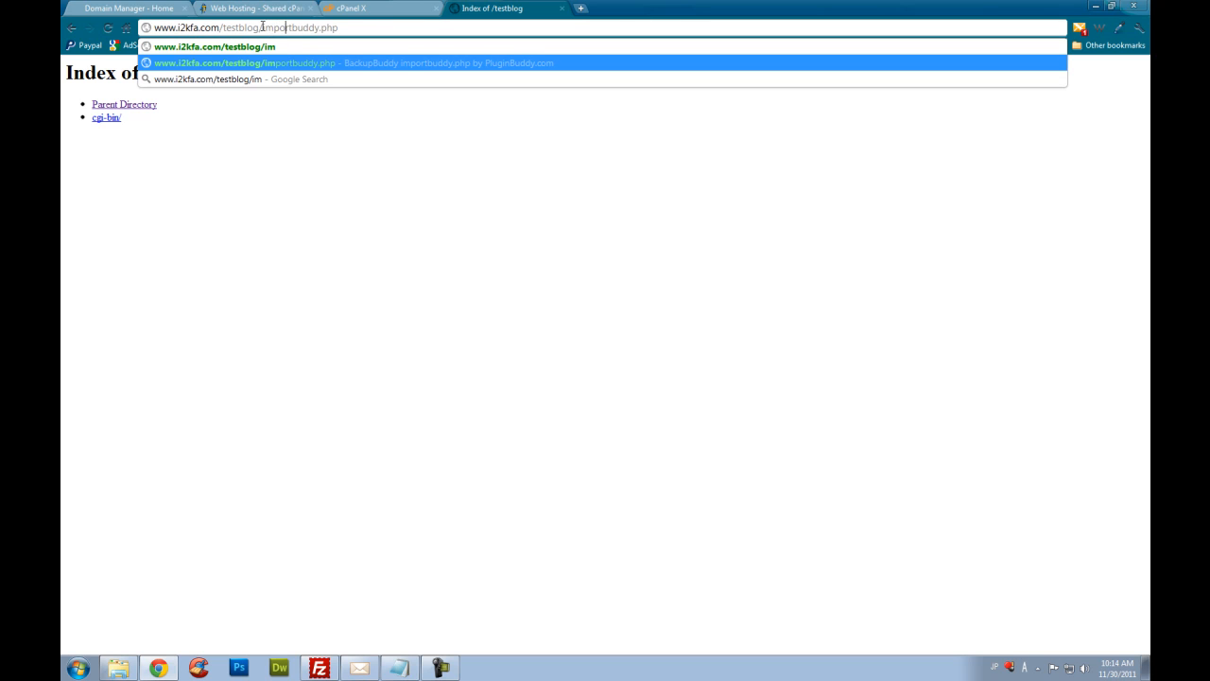
left_click_drag(260, 28, 345, 29)
key("BackSpace")
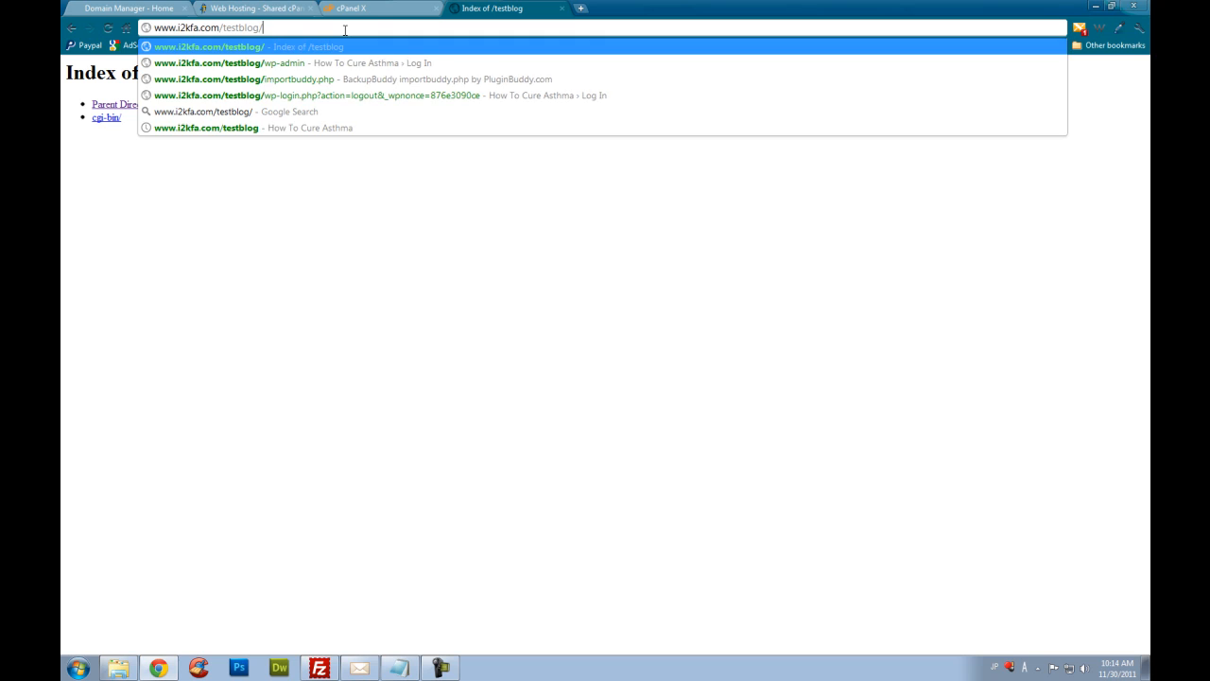
key("Return")
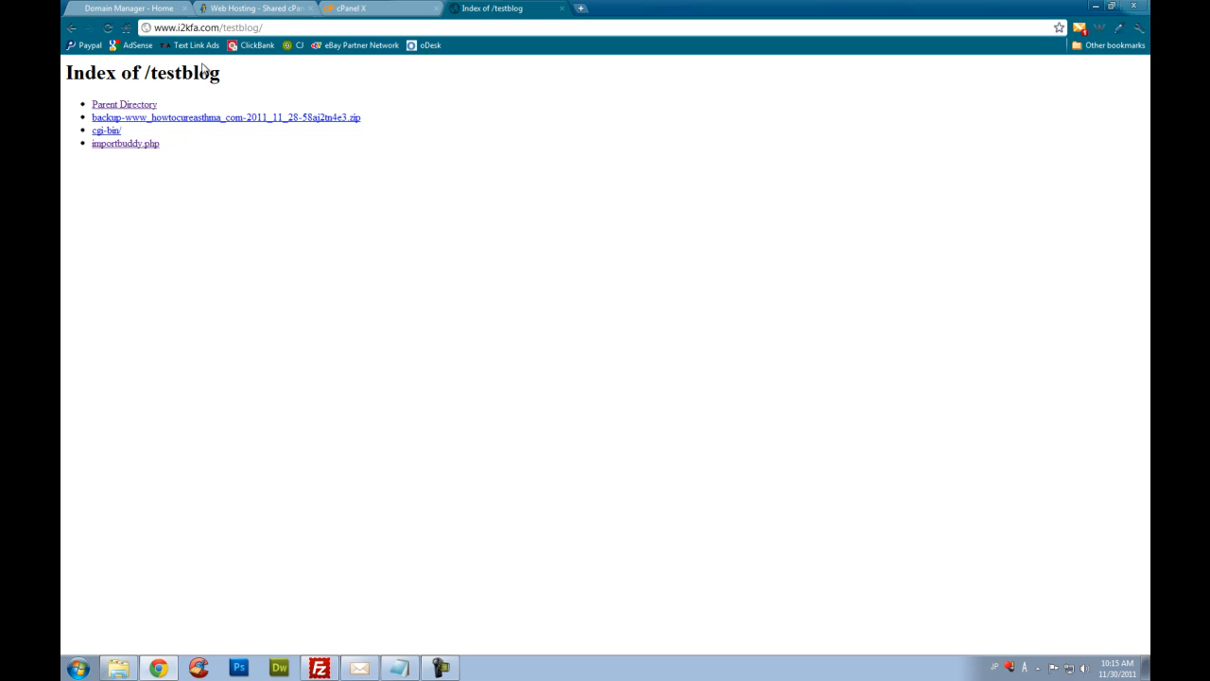
Load testblog/importbuddy.php and continue with the howtocureasthma backup zip to the Migrate to new server step.
left_click(287, 29)
left_click(286, 28)
type("impo")
key("Down")
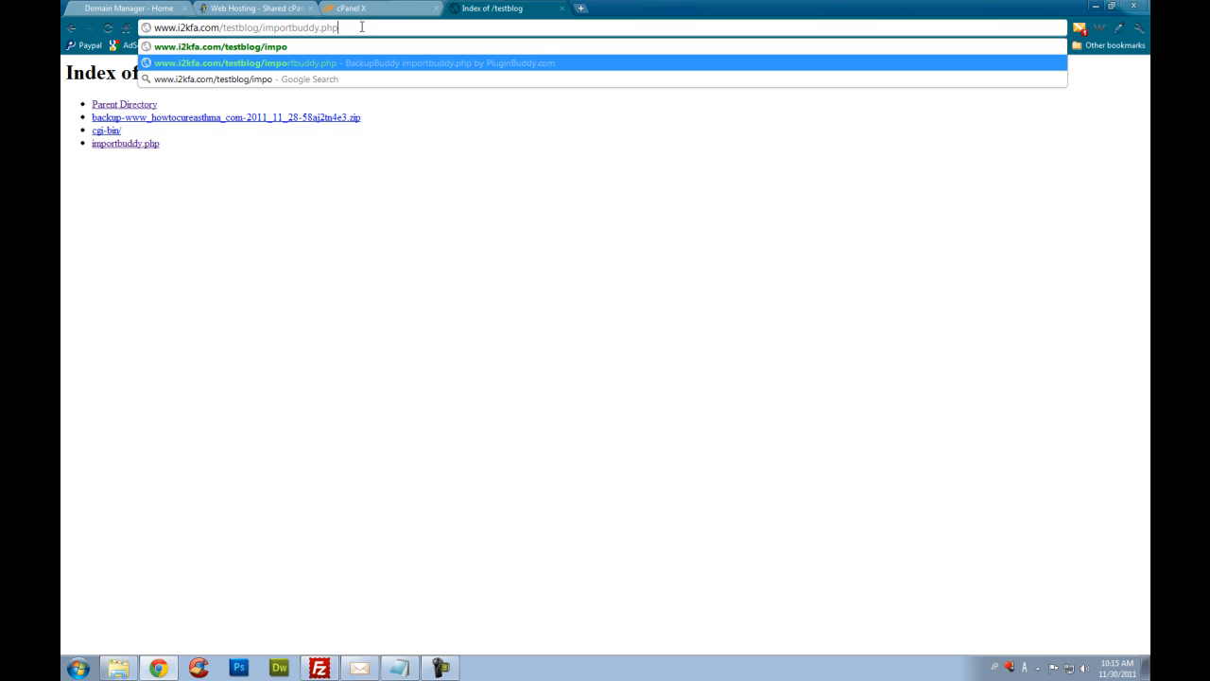
key("Return")
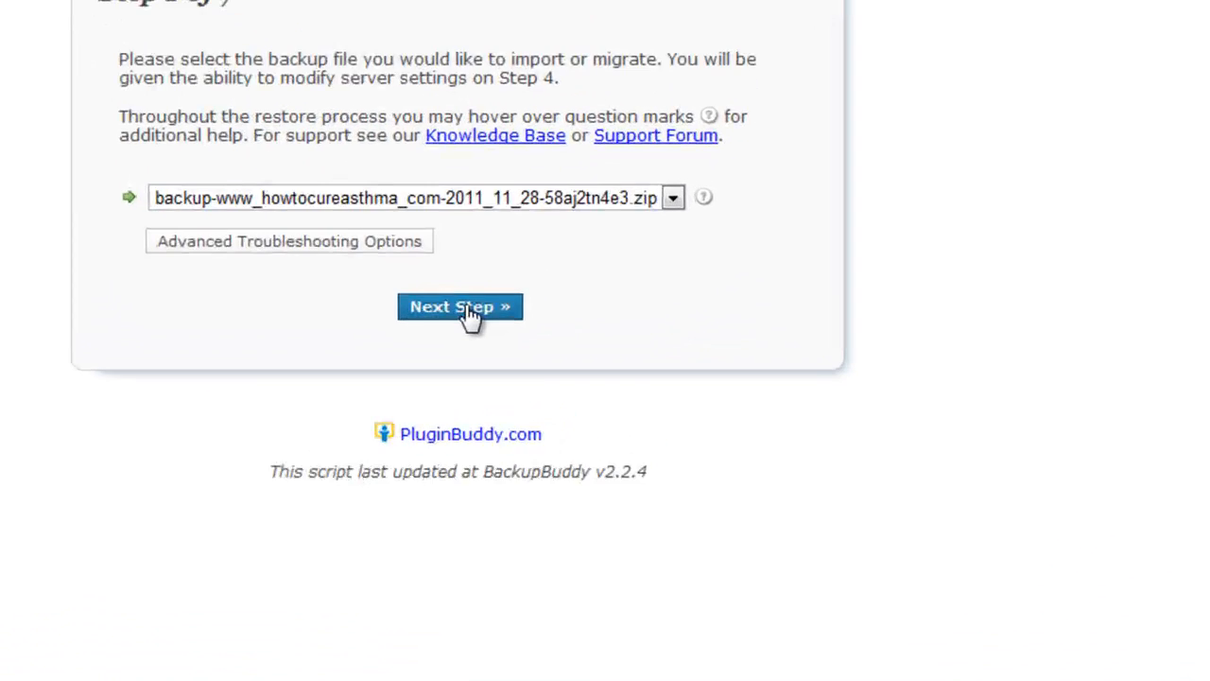
left_click(452, 312)
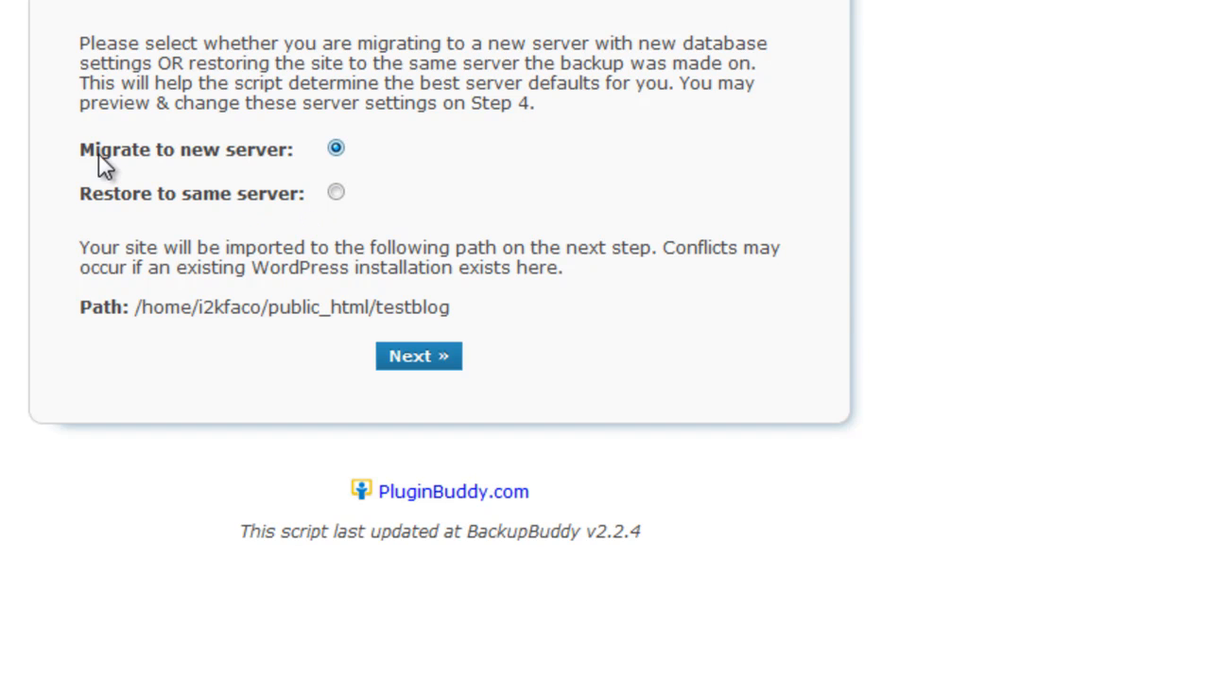
Extract the backup files into testblog and continue to the Step 4 new-server settings.
left_click(424, 367)
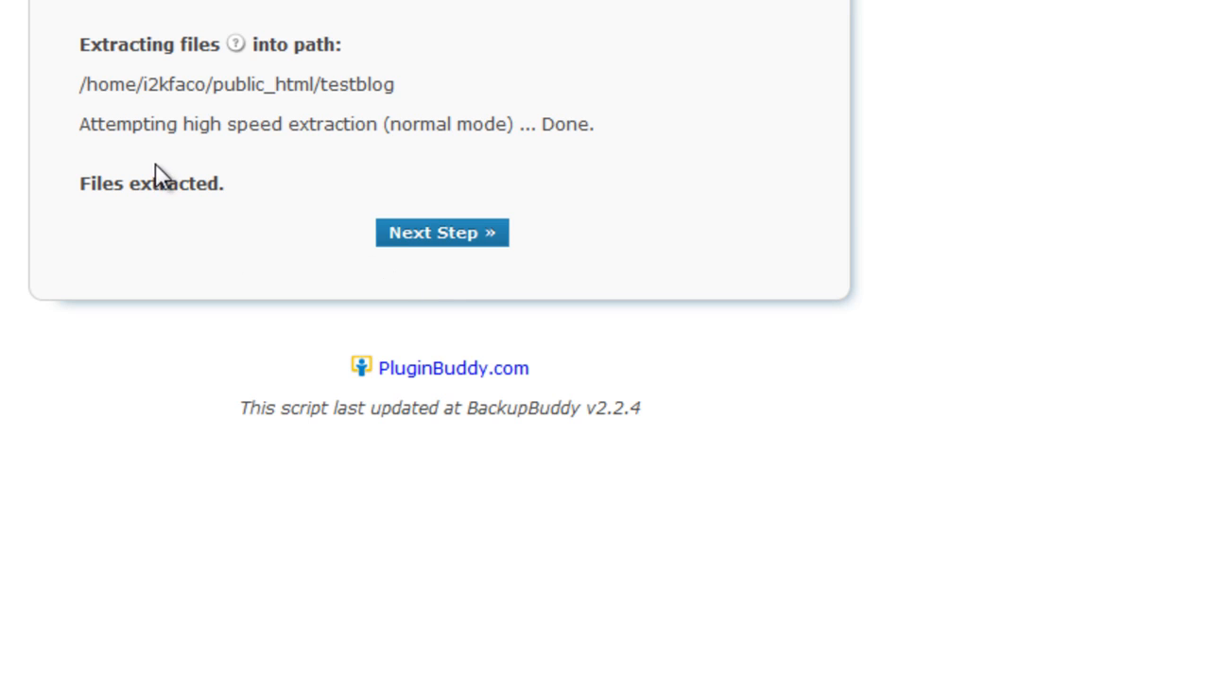
left_click(446, 236)
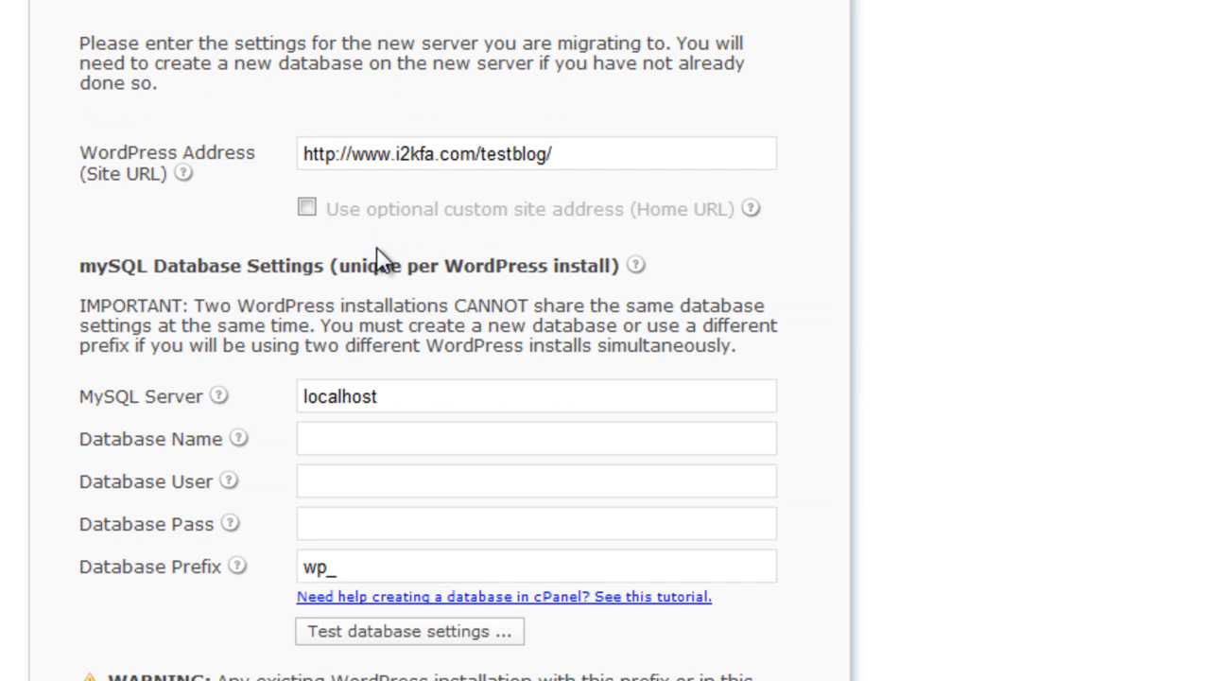
mouse_move(180, 174)
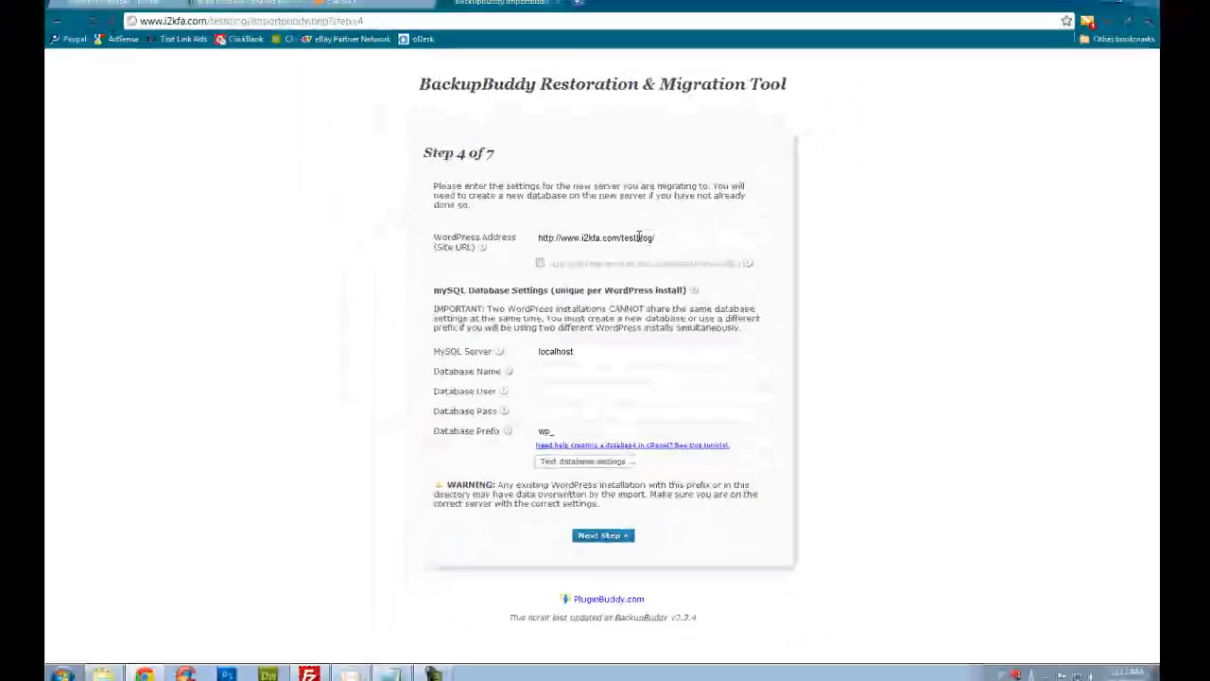
left_click(639, 238)
left_click(671, 237)
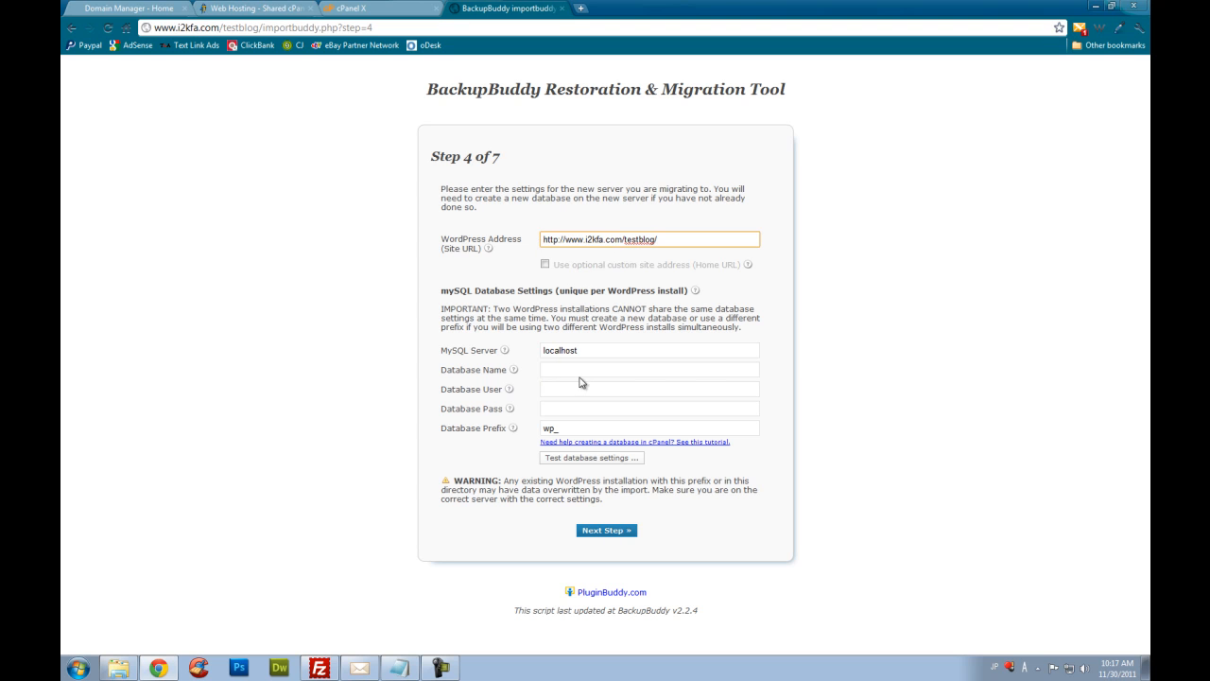
Paste database name i2kfaco_testdb and user i2kfaco_testuser from the notes into ImportBuddy.
left_click(400, 669)
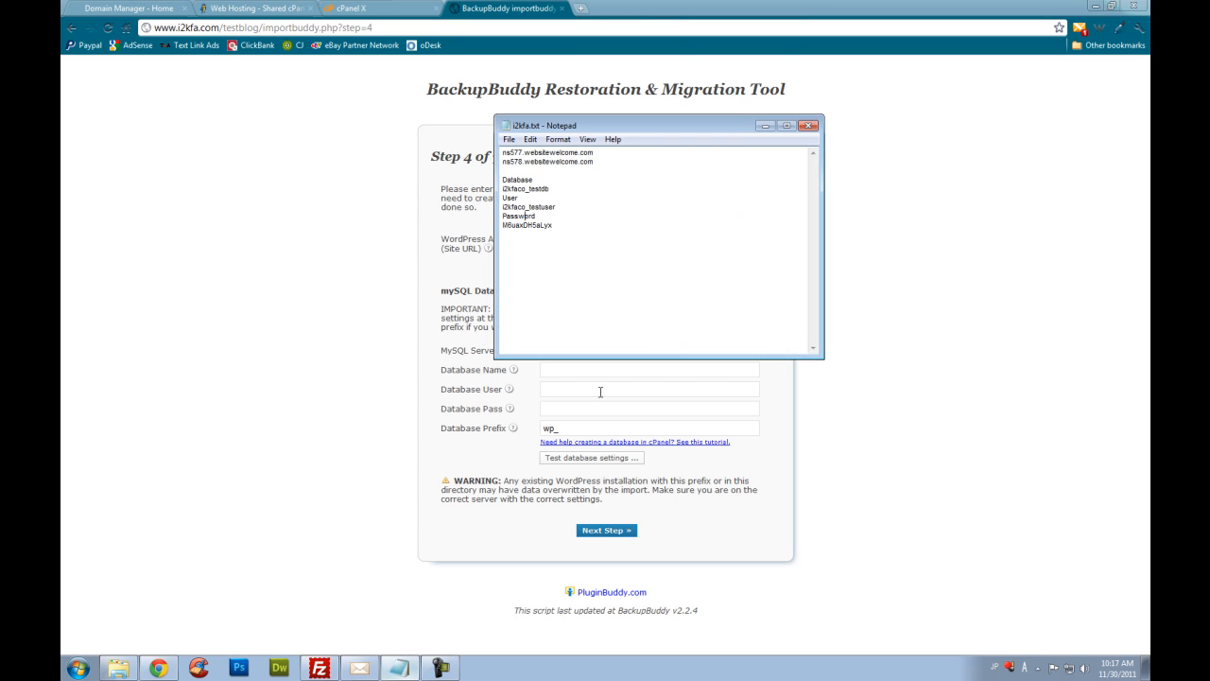
left_click_drag(550, 189, 501, 184)
key("ctrl+c")
left_click(559, 373)
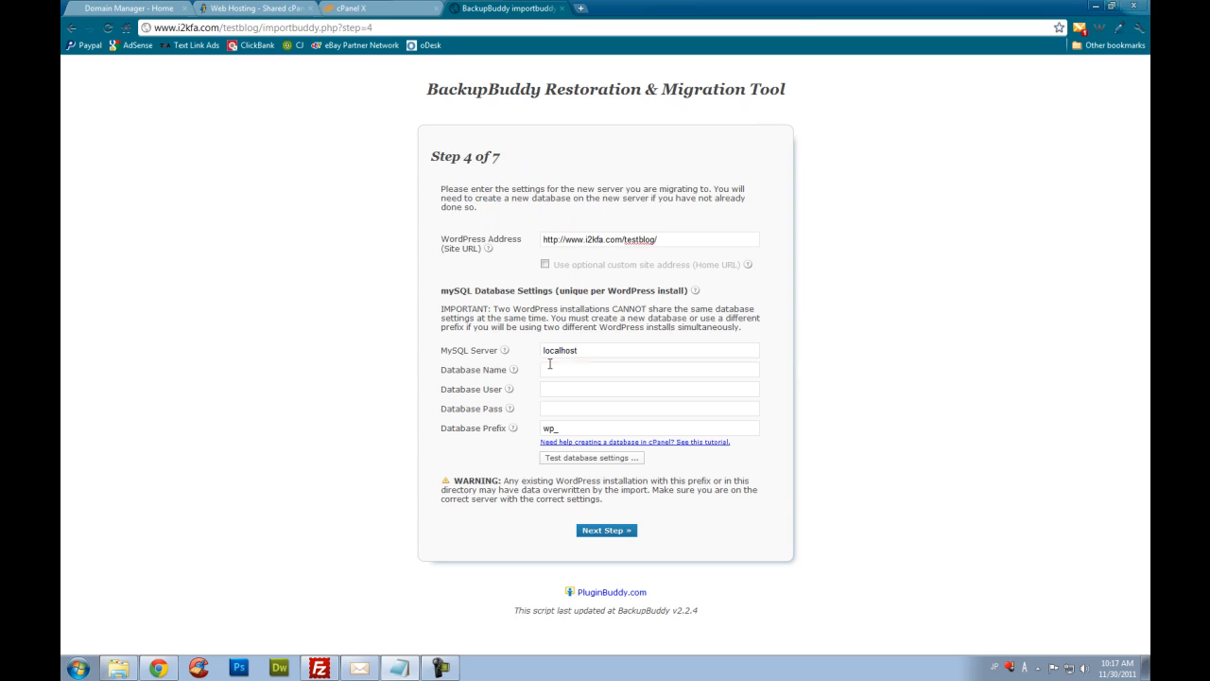
key("ctrl+v")
left_click(399, 668)
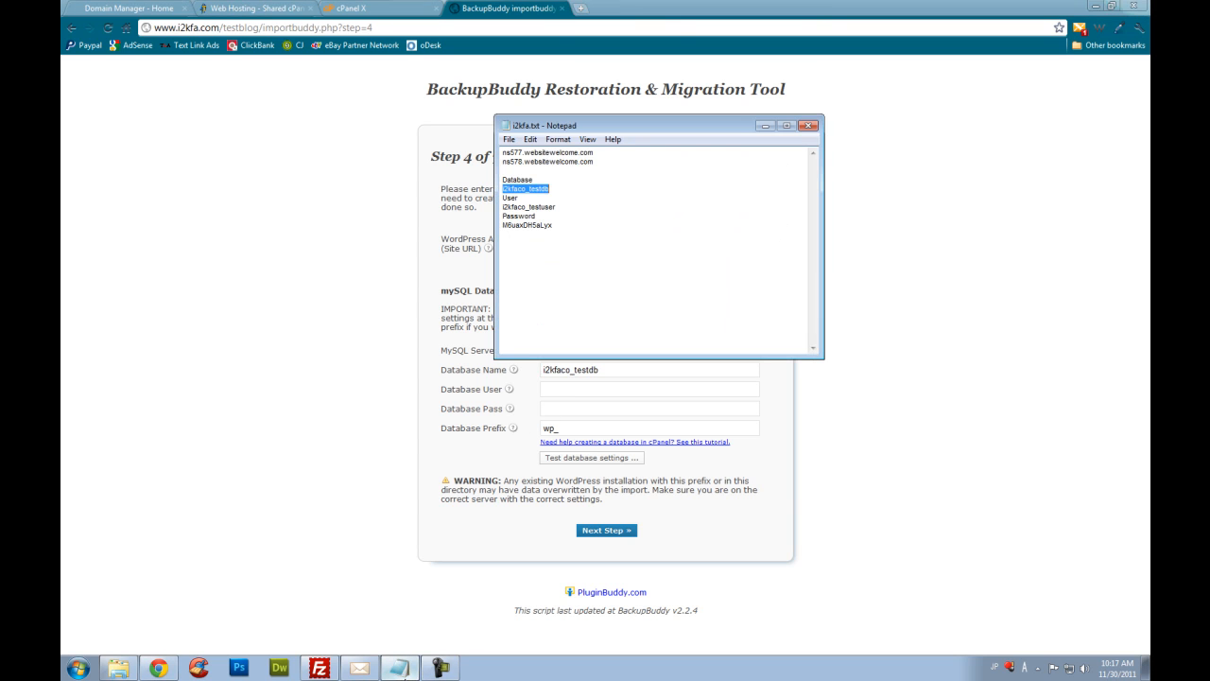
left_click_drag(560, 207, 501, 206)
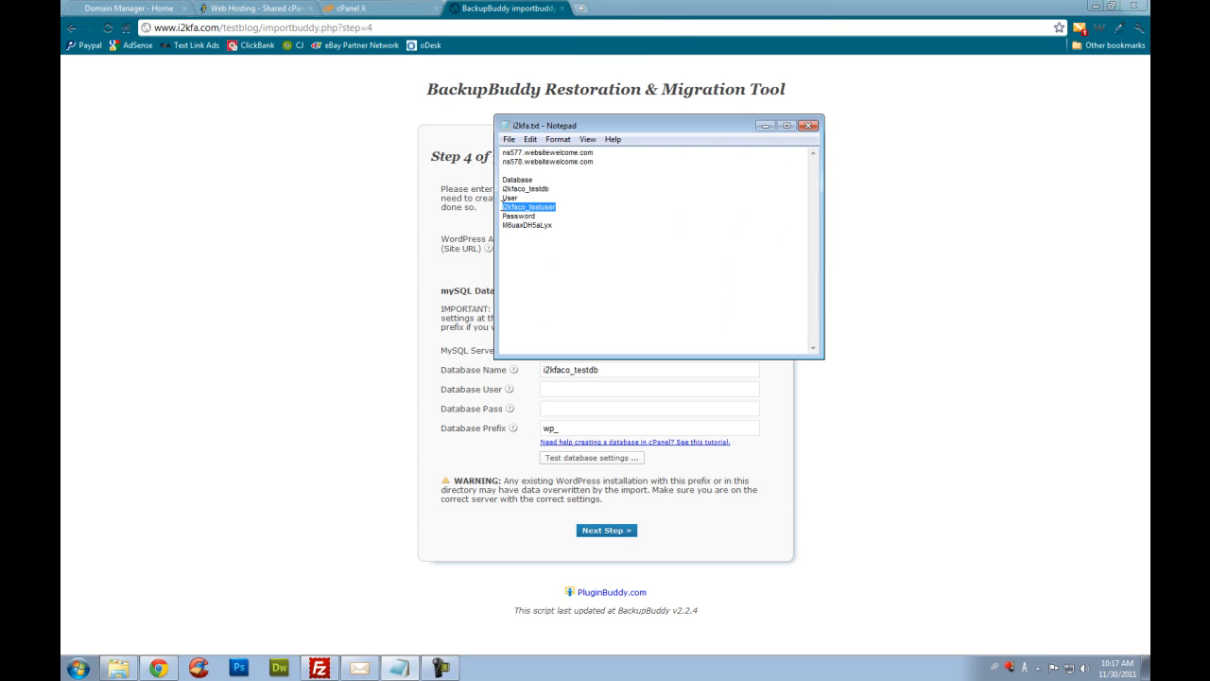
key("ctrl+c")
left_click(561, 389)
key("ctrl+v")
Copy the database password from the notes into ImportBuddy and test the database settings.
left_click(401, 667)
left_click_drag(555, 225, 501, 225)
key("ctrl+c")
left_click(593, 412)
key("ctrl+v")
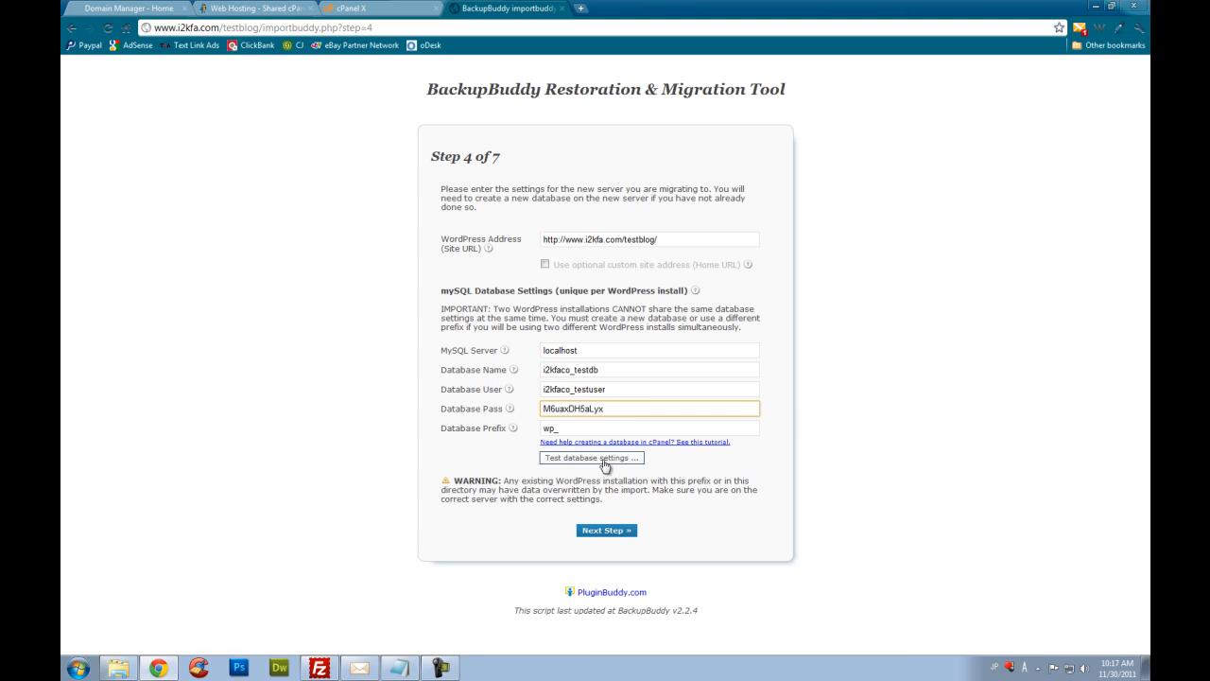
left_click(605, 459)
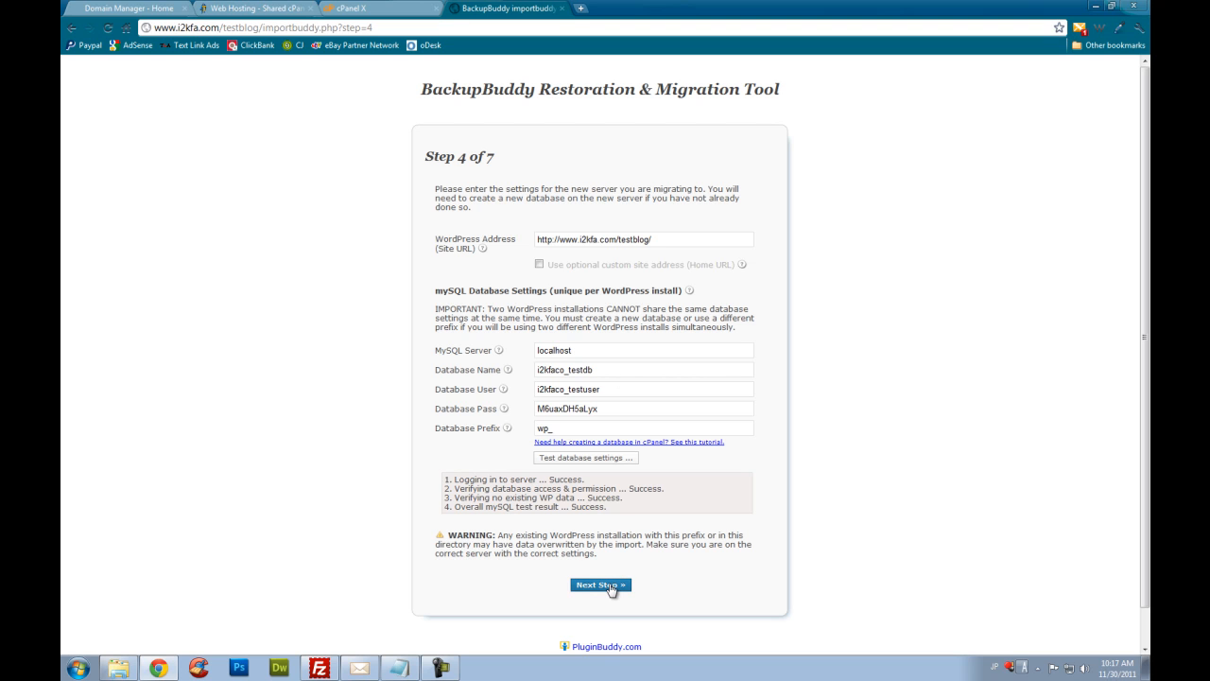
Import the database and finish migration: 27 tables checked, 130 items updated, wp-config.php migrated.
left_click(610, 587)
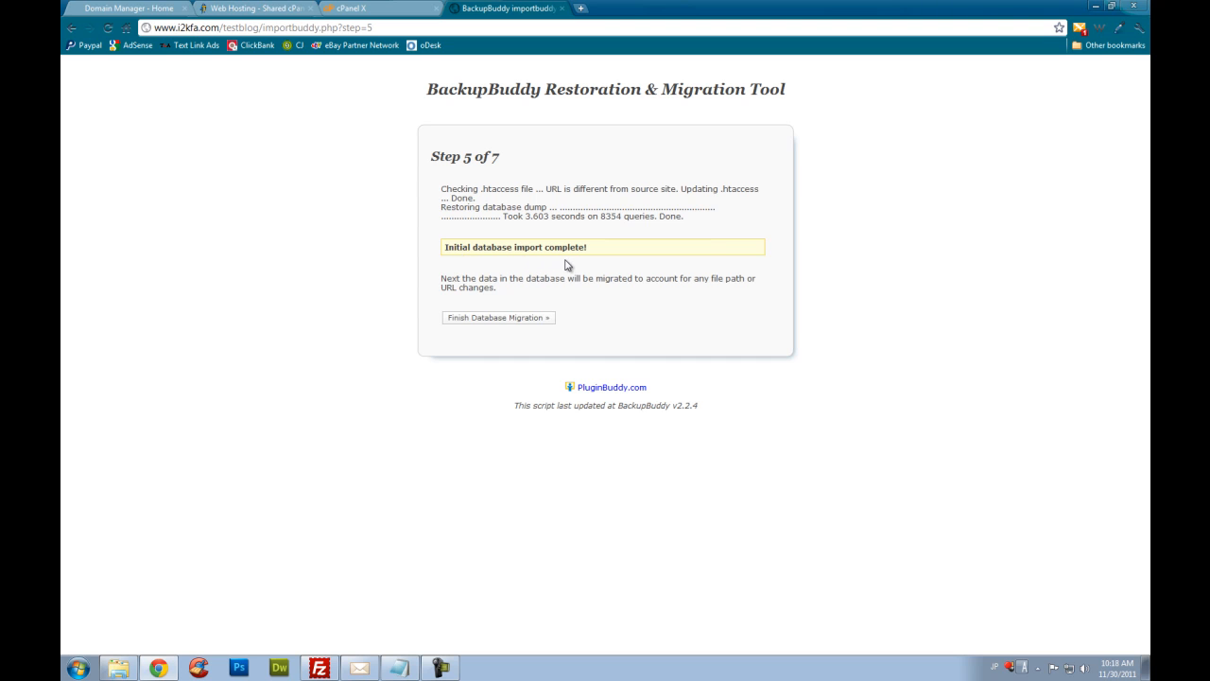
left_click(495, 320)
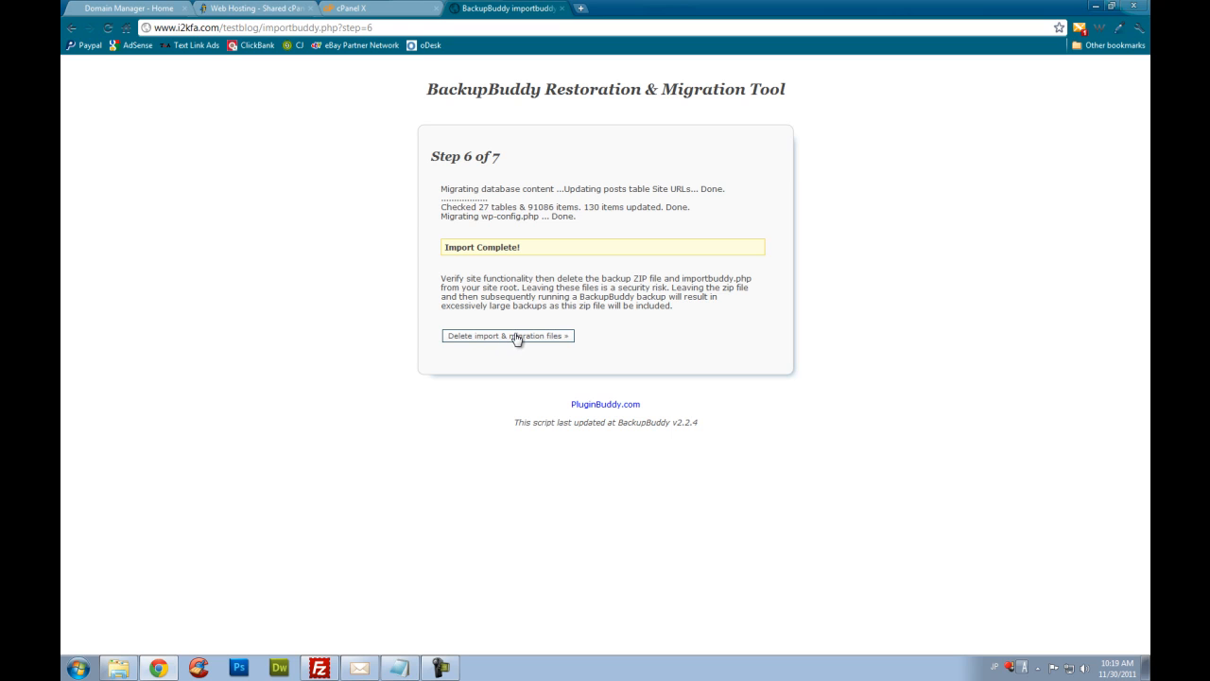
Delete the backup zip, importbuddy.php, log, SQL dump and data file from the server.
left_click(516, 338)
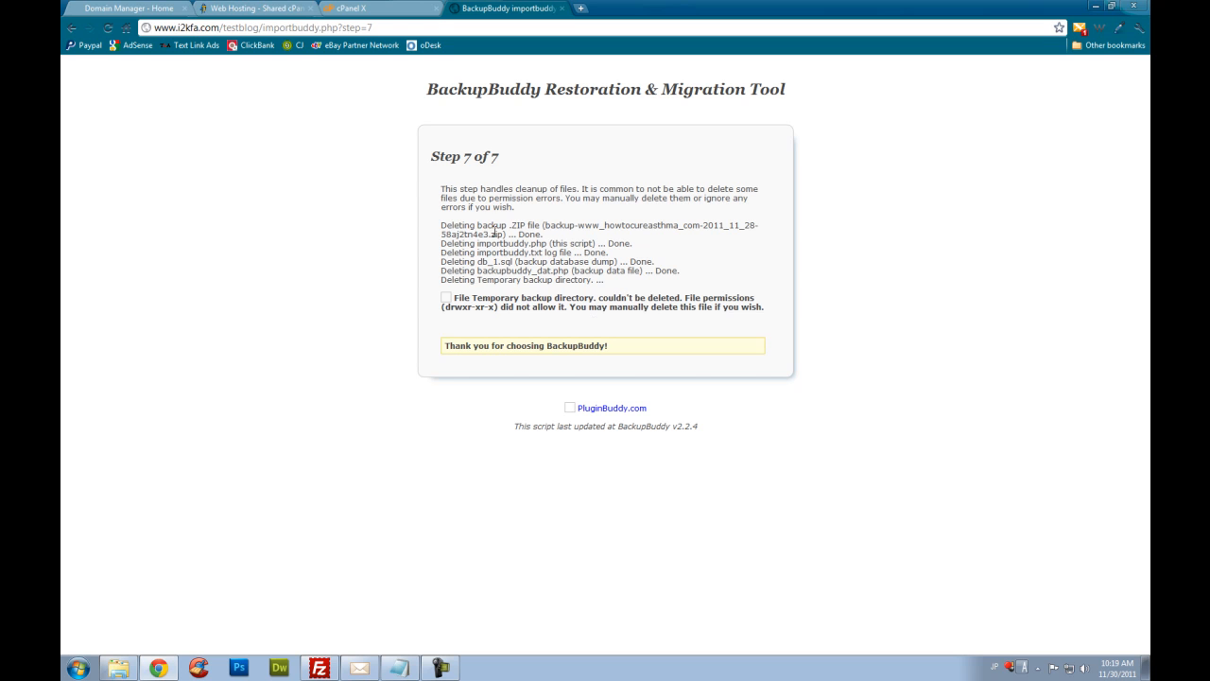
left_click_drag(599, 227, 622, 232)
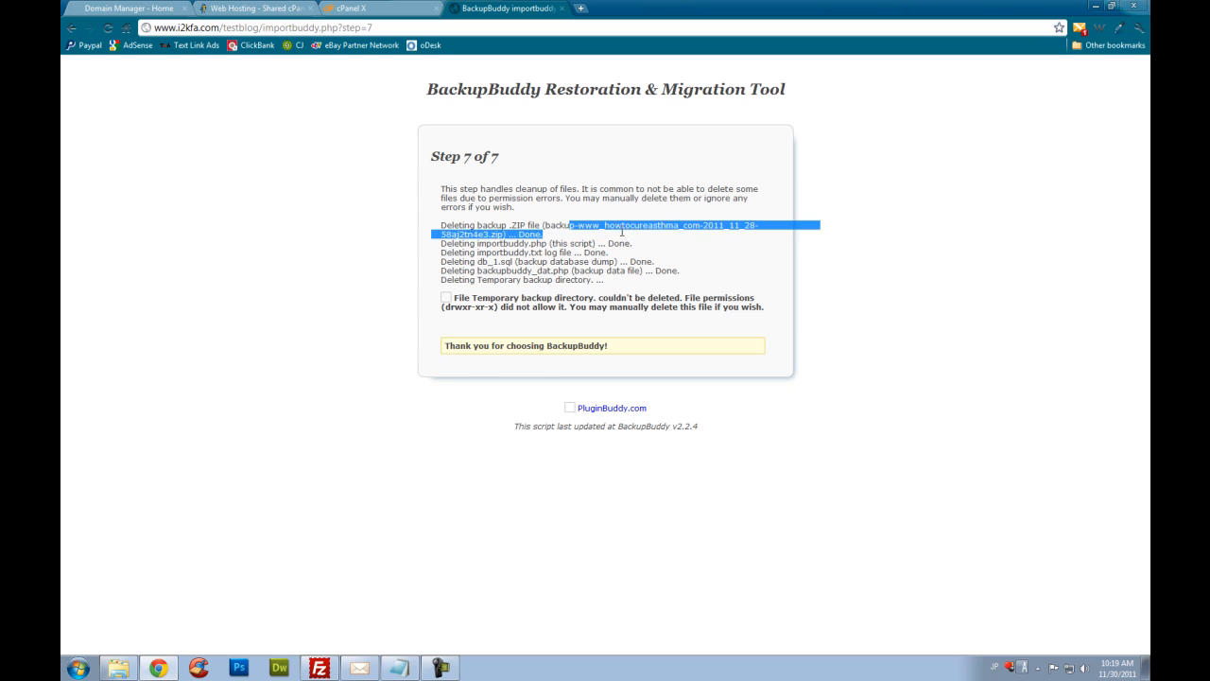
left_click(615, 227)
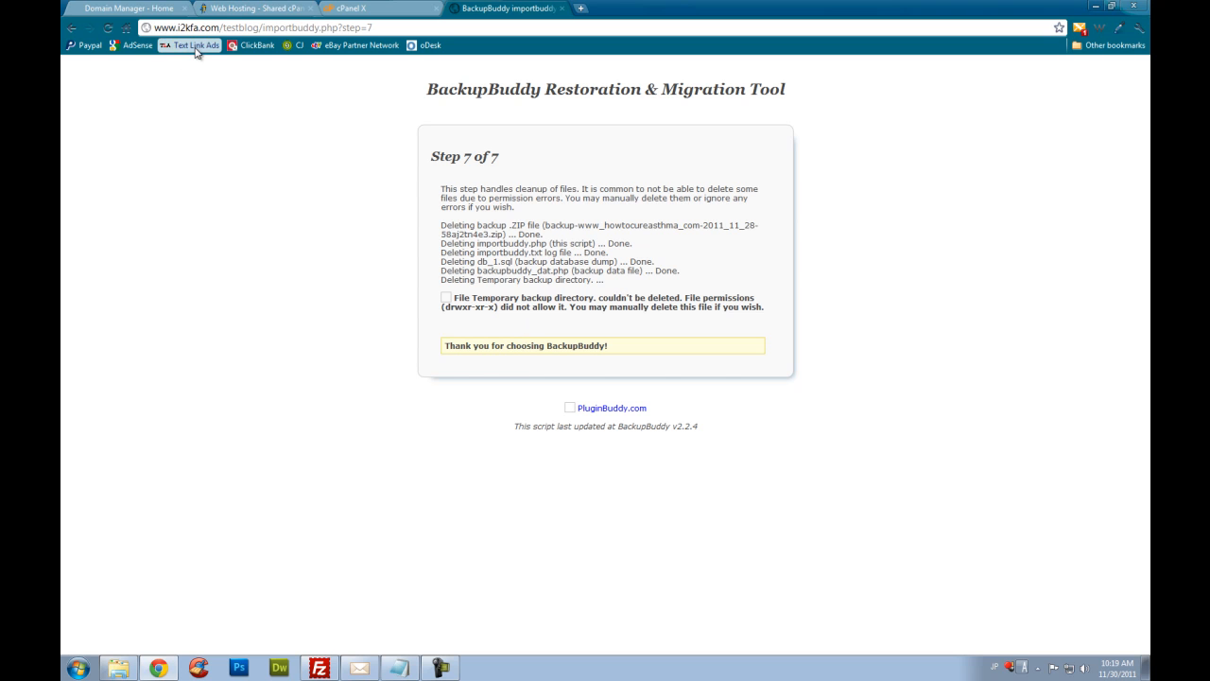
left_click(275, 34)
left_click(269, 29)
left_click(264, 29)
left_click_drag(264, 29, 423, 74)
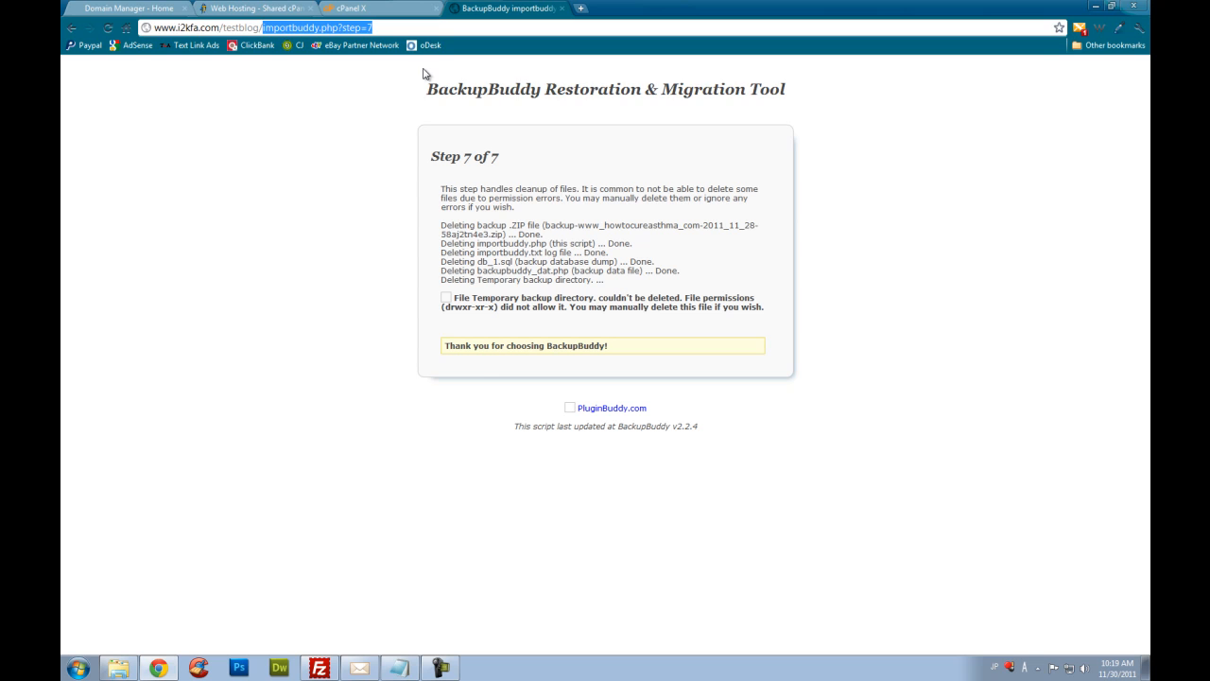
key("BackSpace")
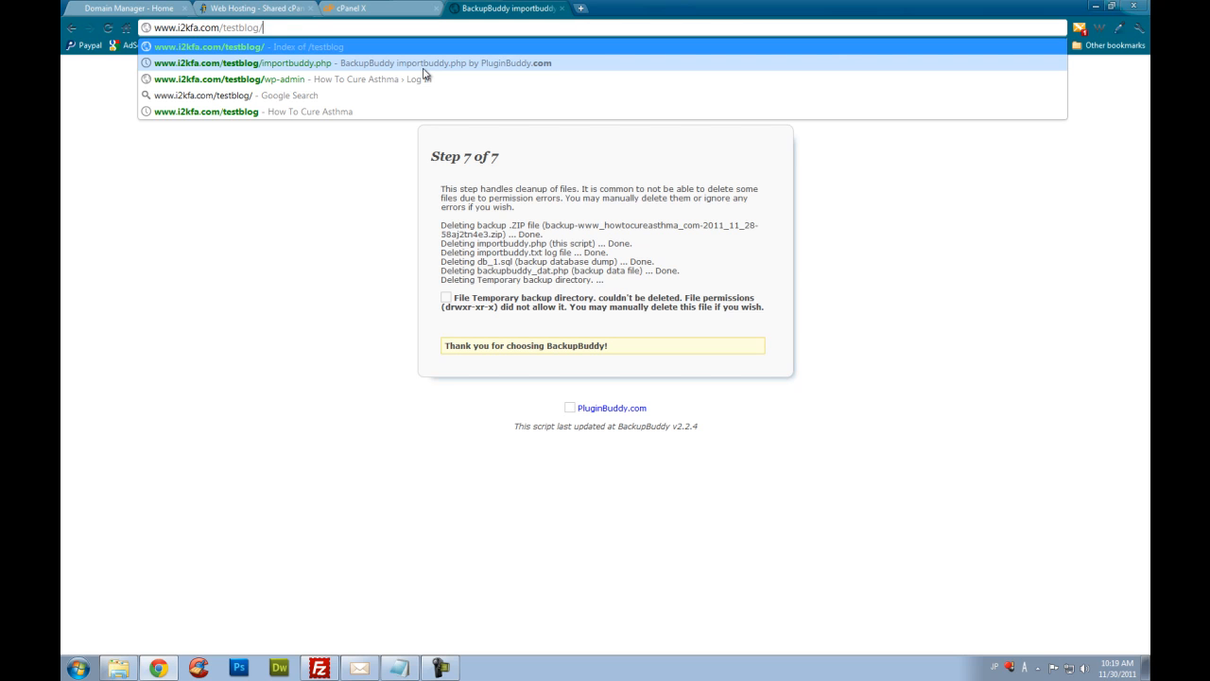
key("Return")
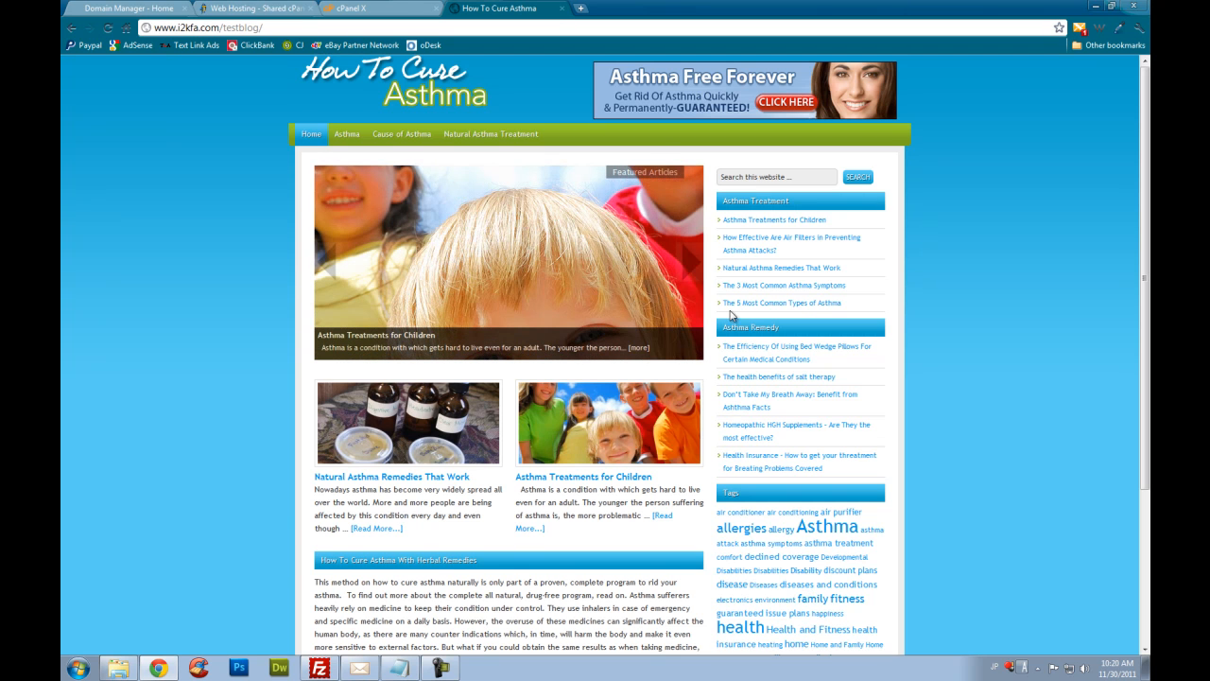
left_click(483, 138)
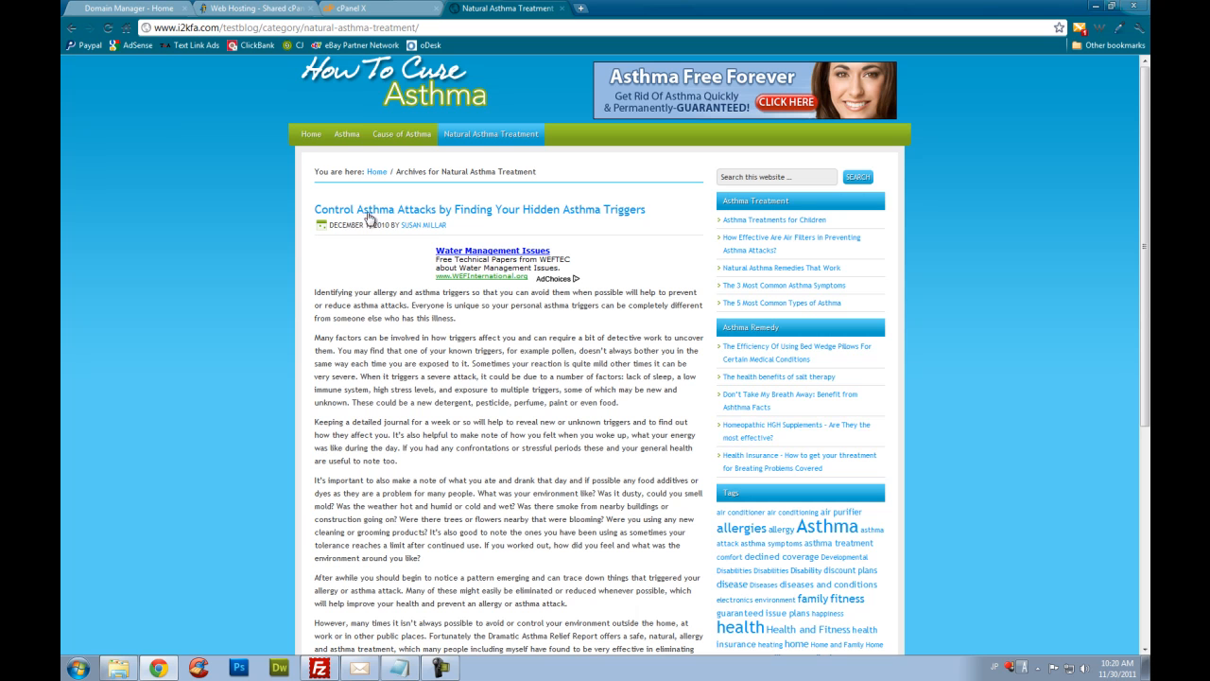
left_click(308, 134)
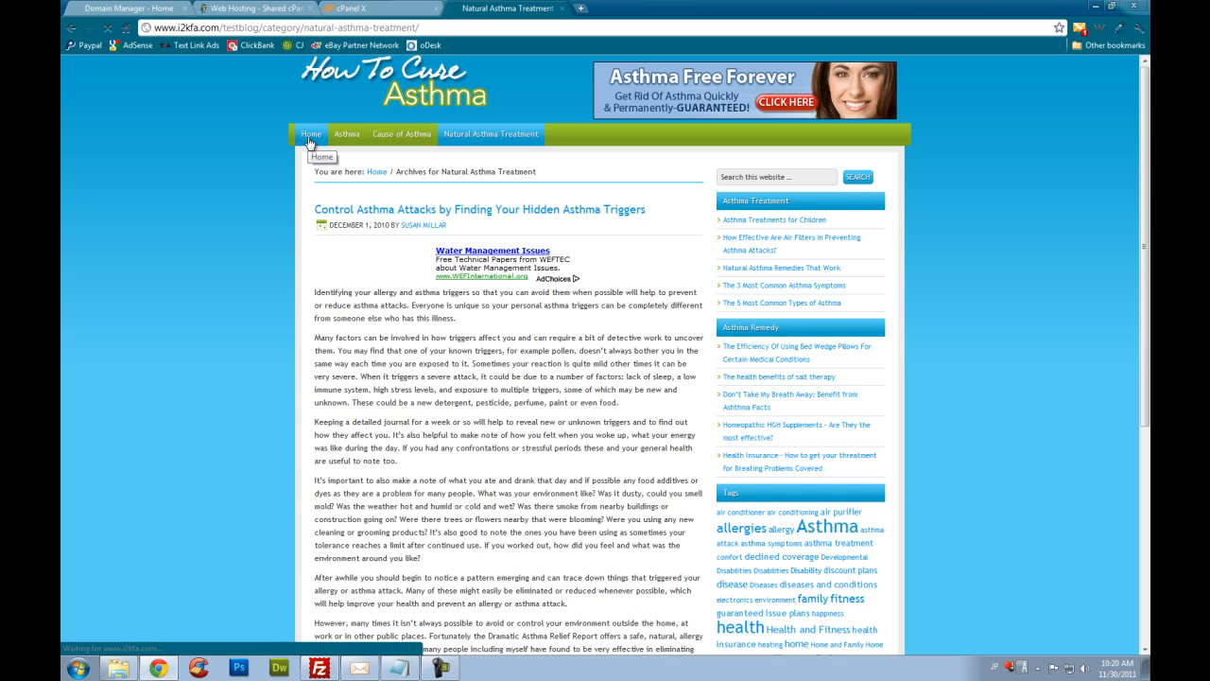